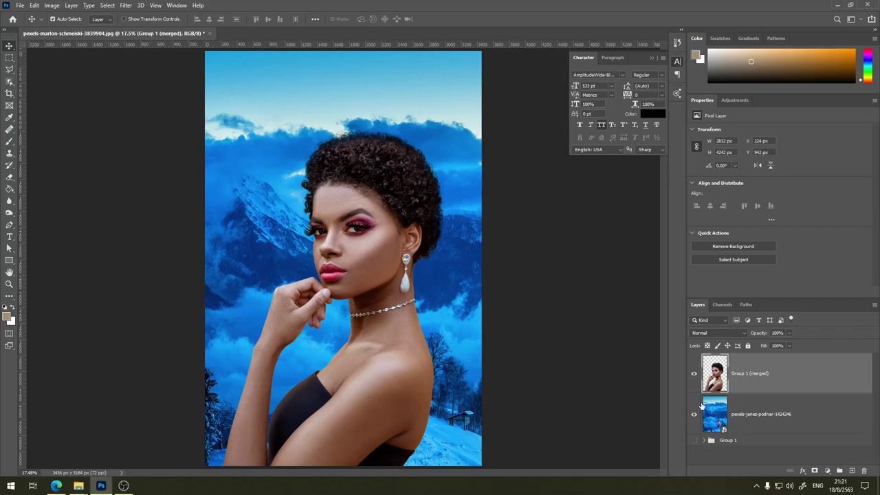
After previewing the background alone, add a mid-grey (7e7e7e) Solid Color fill layer on top
click(693, 373)
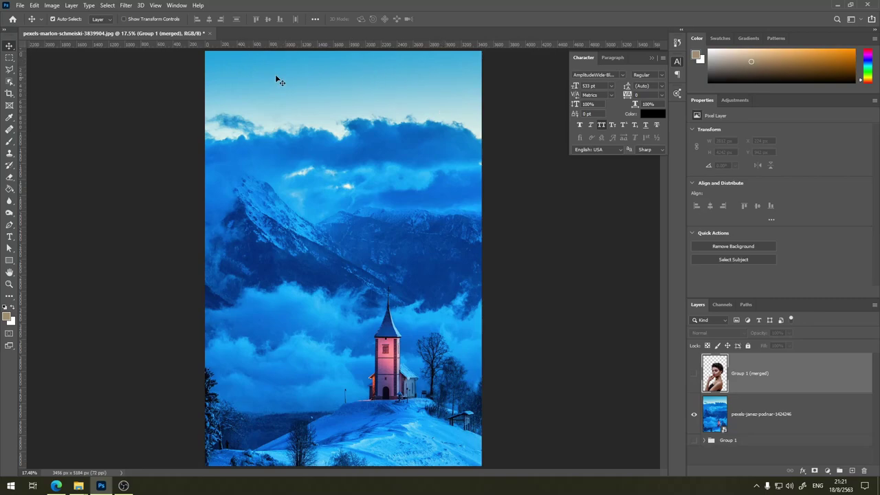
click(693, 373)
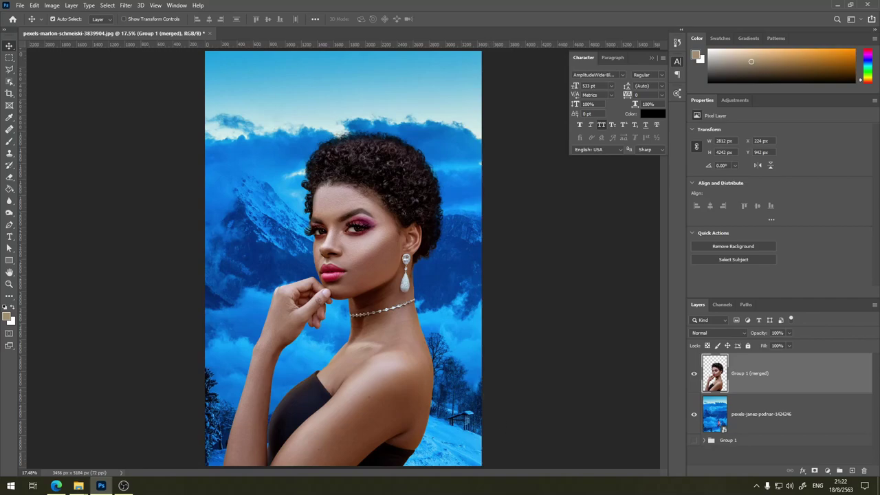
click(827, 471)
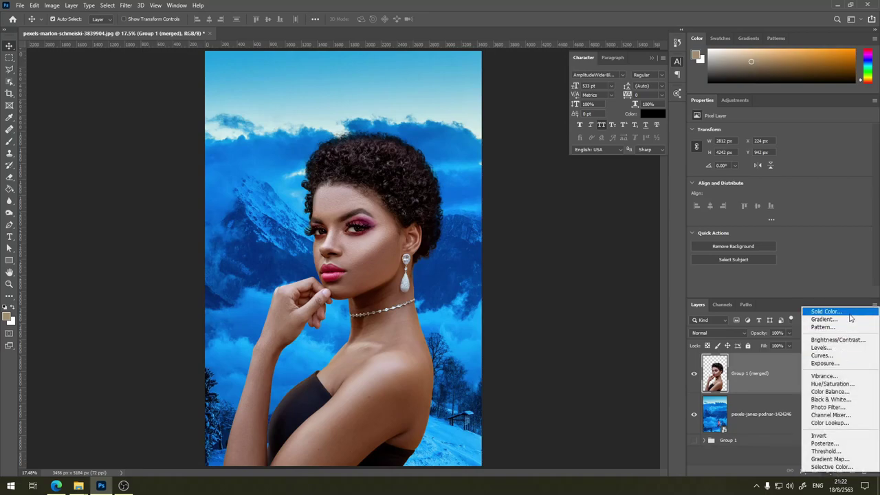
click(778, 460)
click(828, 473)
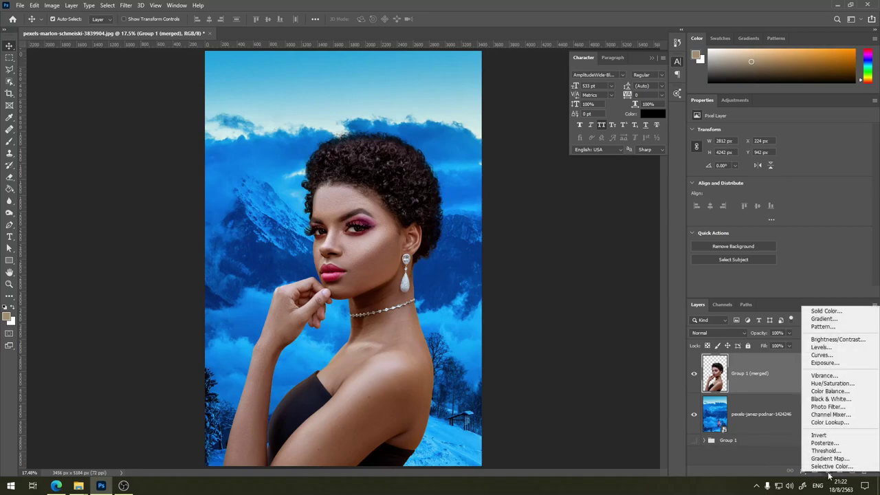
click(837, 311)
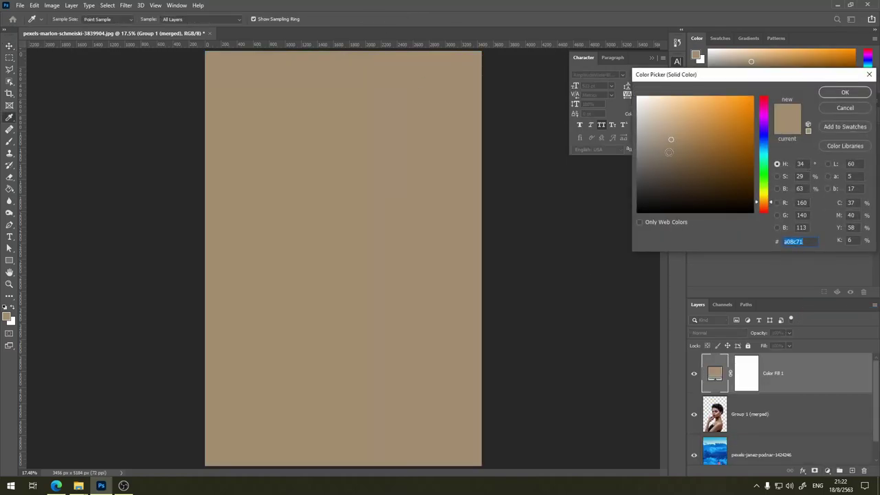
click(616, 152)
click(616, 153)
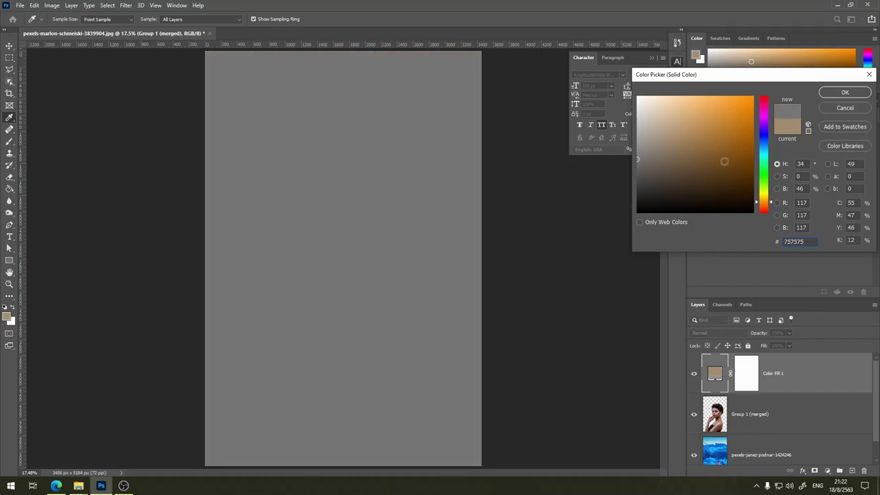
drag(635, 159, 636, 155)
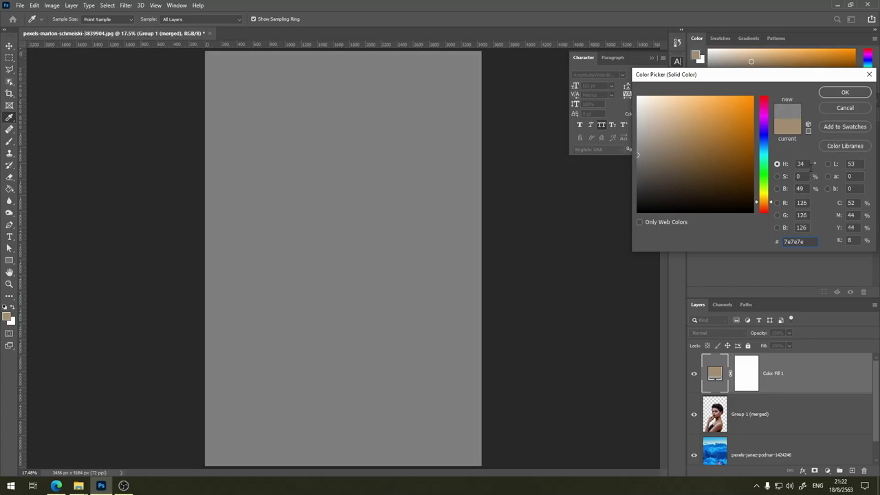
key(Return)
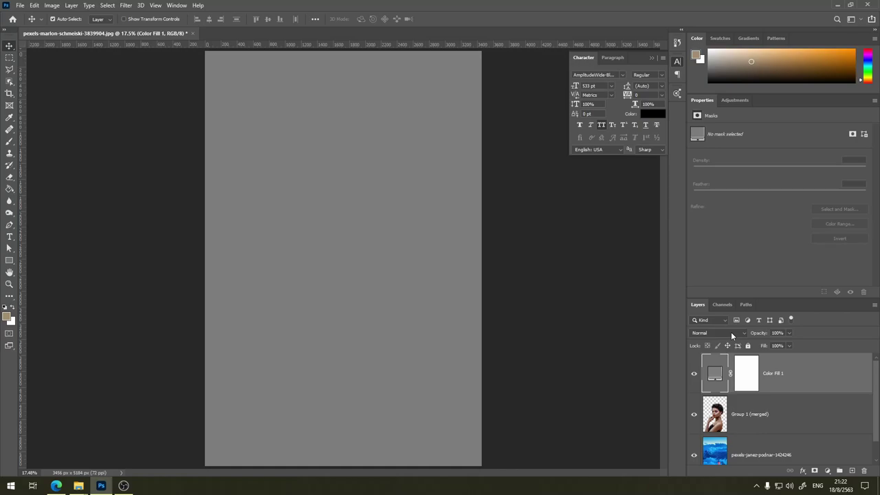
Set Color Fill 1's blend mode to Color so the composite turns black and white
click(732, 332)
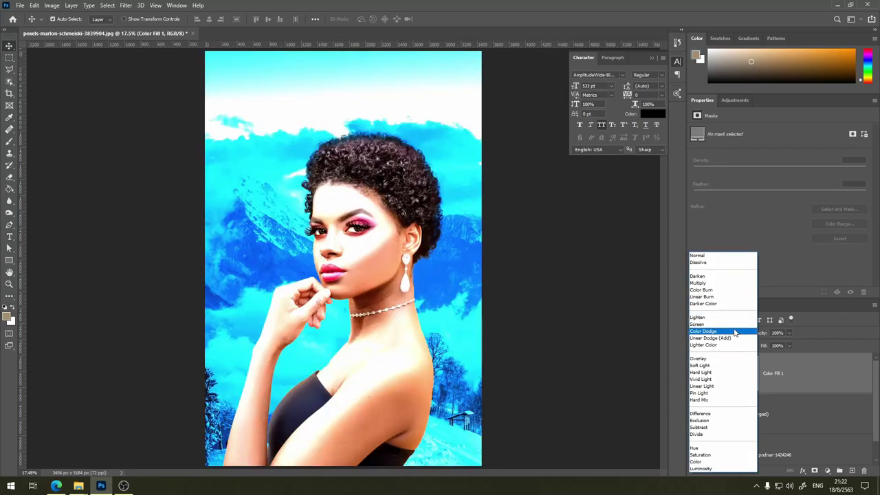
click(815, 339)
click(727, 336)
click(718, 461)
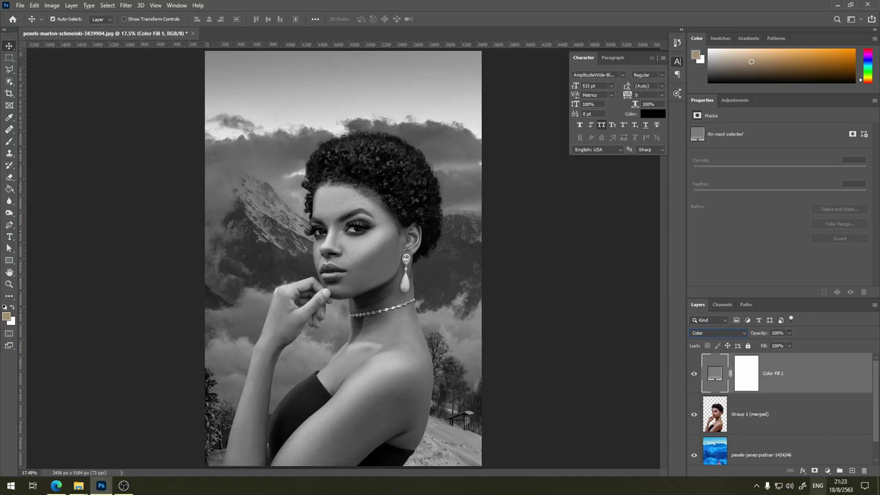
click(828, 473)
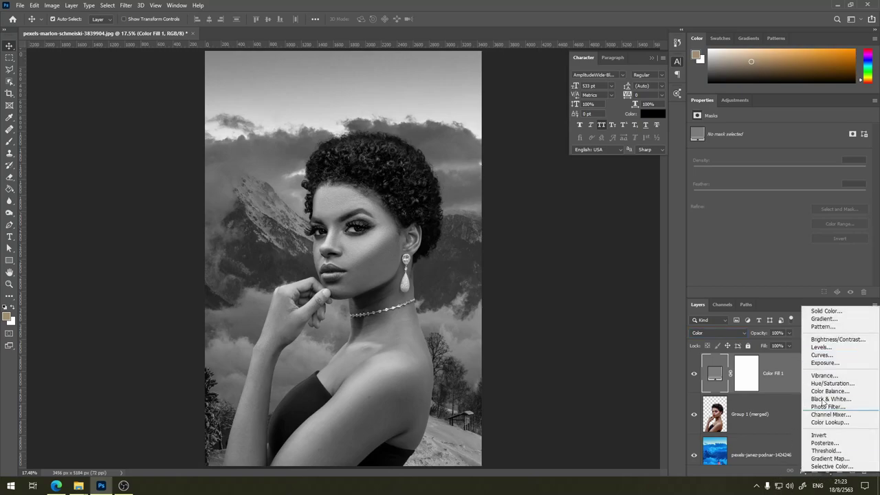
click(754, 475)
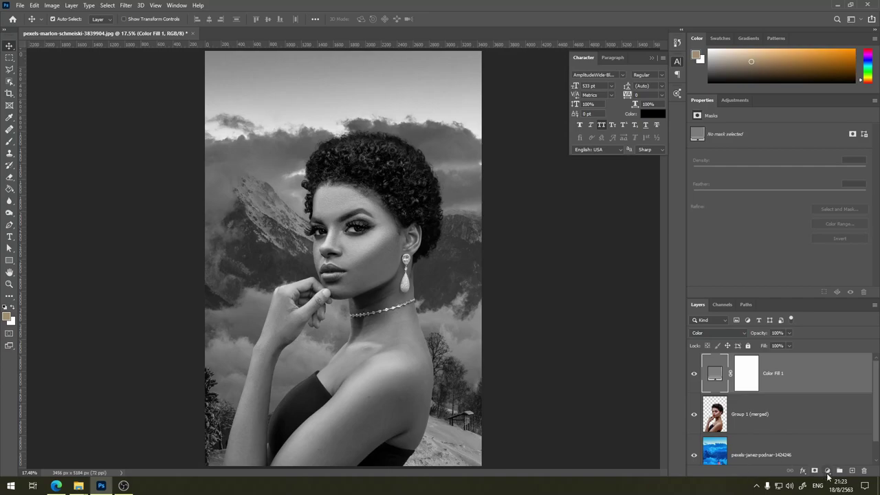
Add a Curves adjustment layer, trying a black-point lift then resetting to a straight curve
click(827, 473)
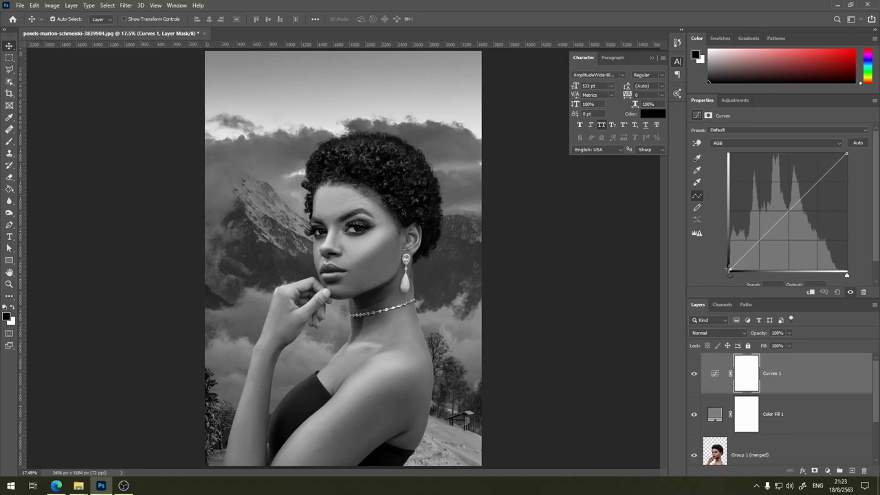
drag(729, 269, 731, 221)
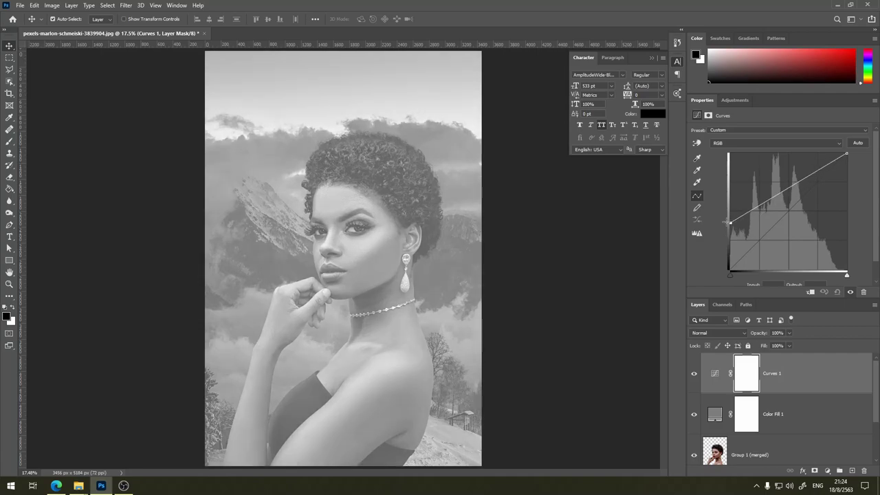
drag(727, 222, 729, 270)
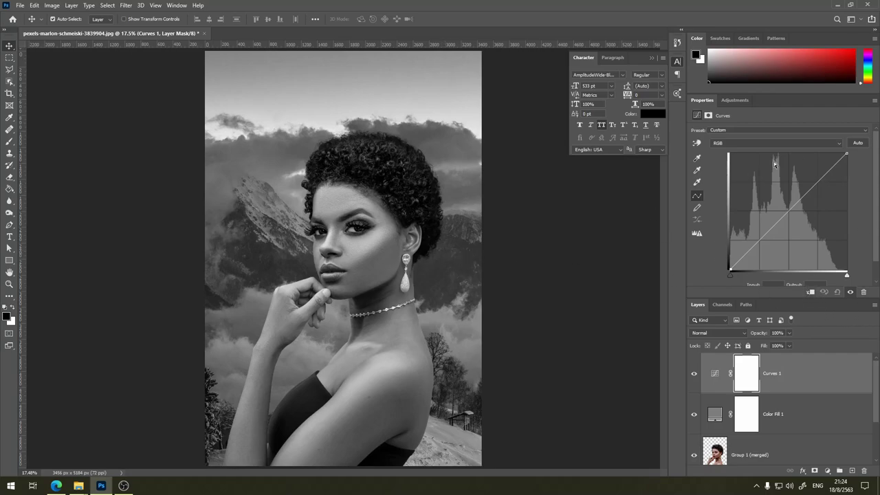
Toggle clipping on Curves 1 and move it below Color Fill 1
click(811, 293)
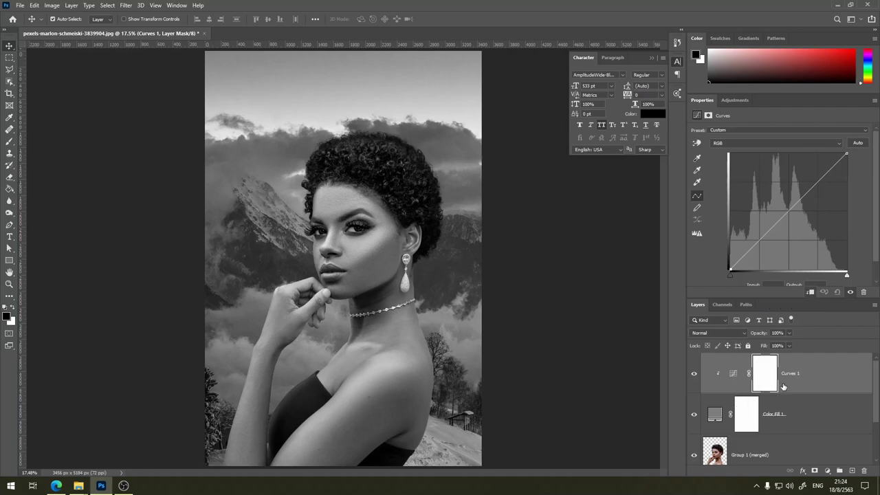
key(ctrl+alt+g)
drag(806, 379, 795, 429)
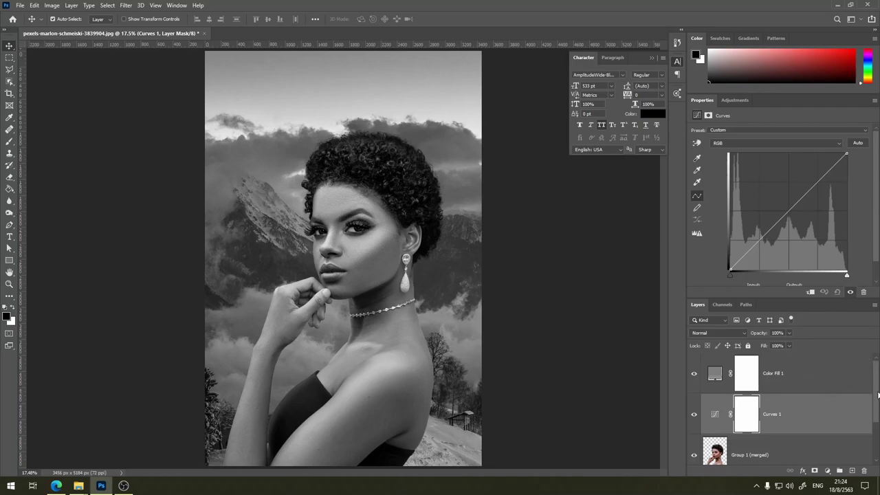
Clip Curves 1 to the portrait and raise its black point to brighten the woman's shadows
scroll(878, 395, down, 1)
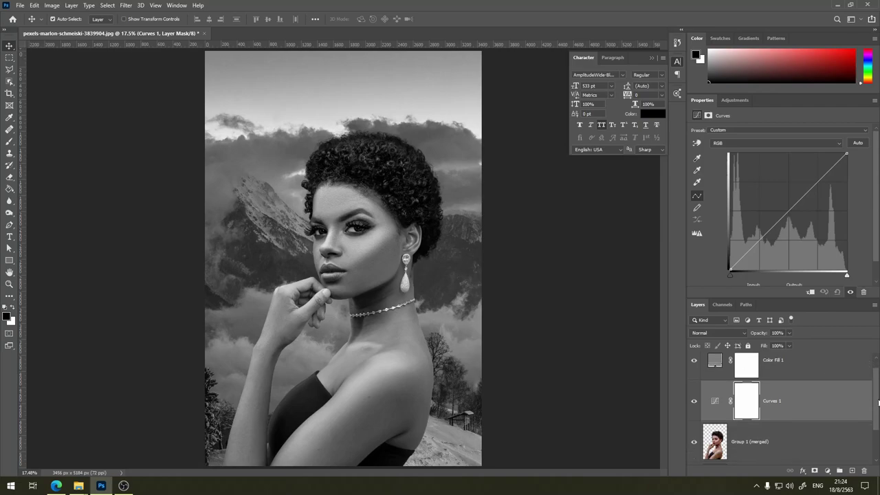
click(811, 293)
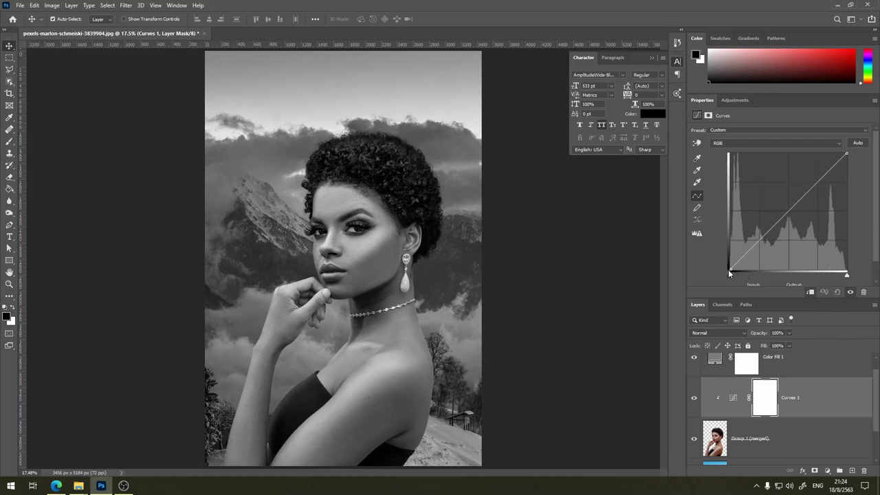
mouse_move(729, 271)
mouse_down()
mouse_move(718, 226)
mouse_move(714, 268)
mouse_move(722, 223)
mouse_move(718, 282)
mouse_up()
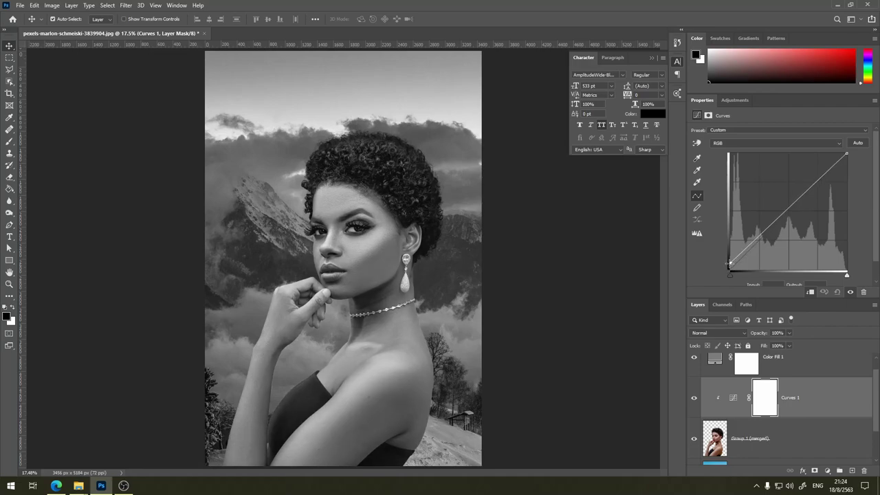
click(693, 438)
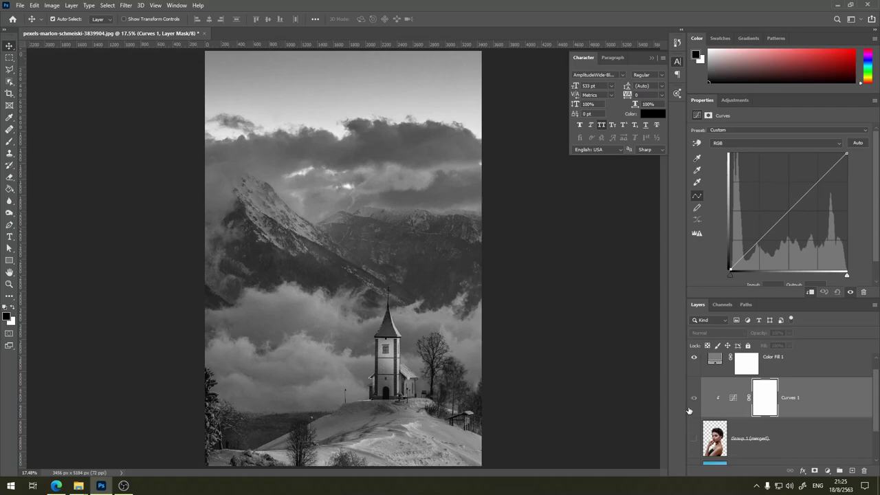
click(694, 438)
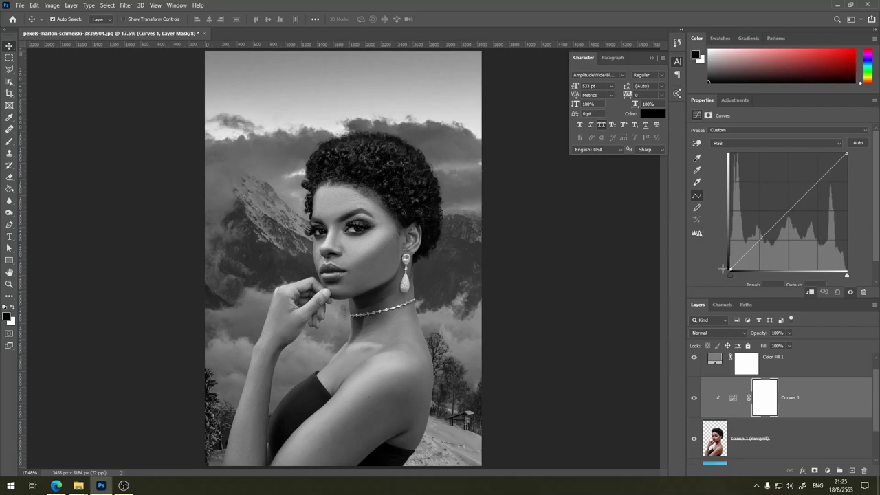
Raise the Curves 1 black point slightly further, comparing with the portrait hidden and shown
drag(730, 268, 718, 257)
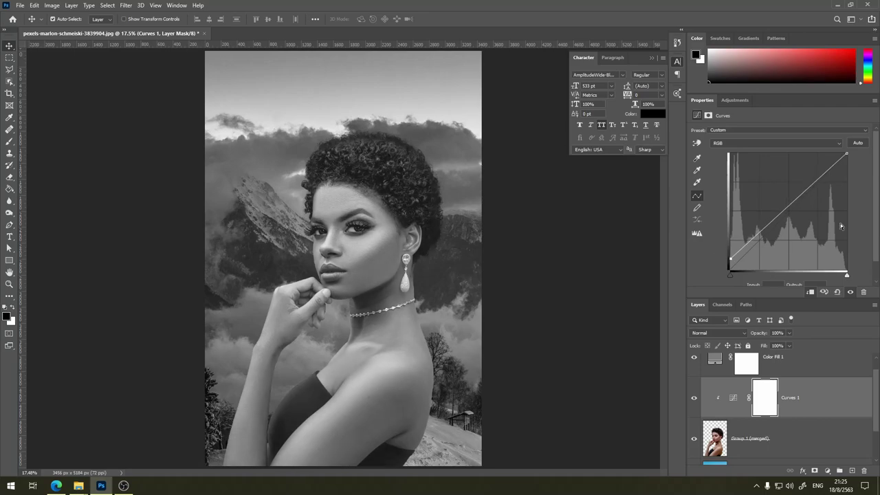
click(693, 440)
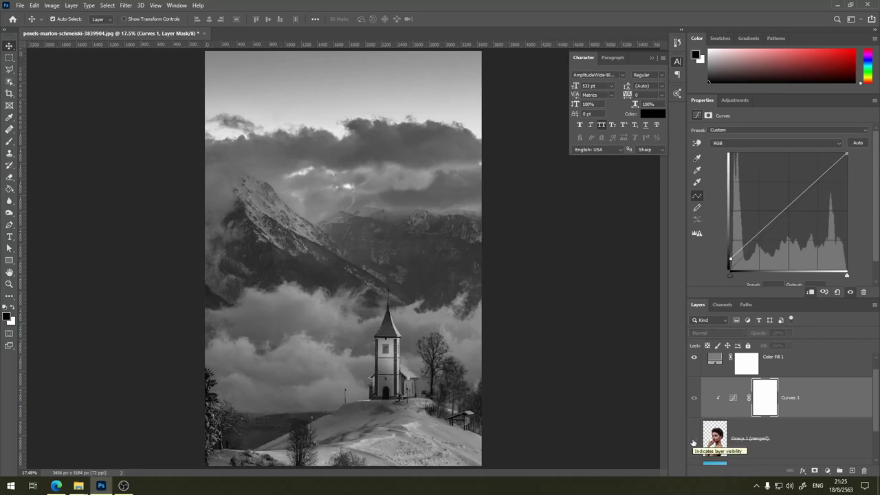
click(693, 440)
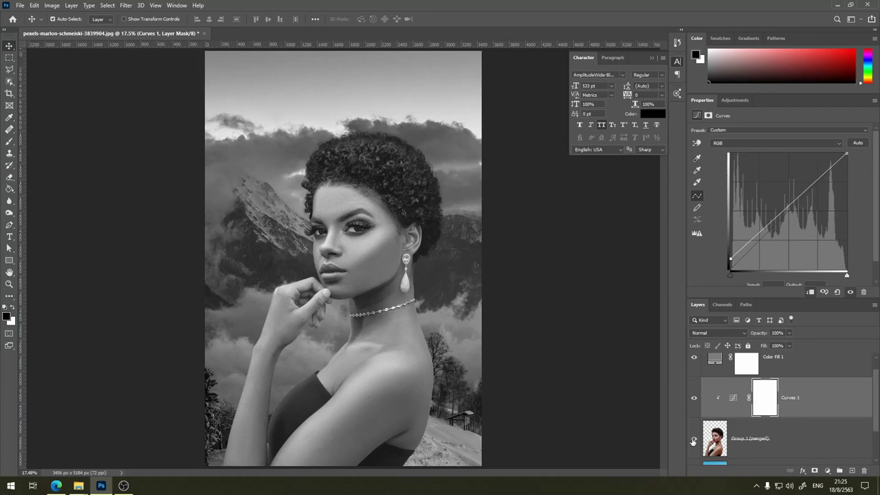
click(693, 440)
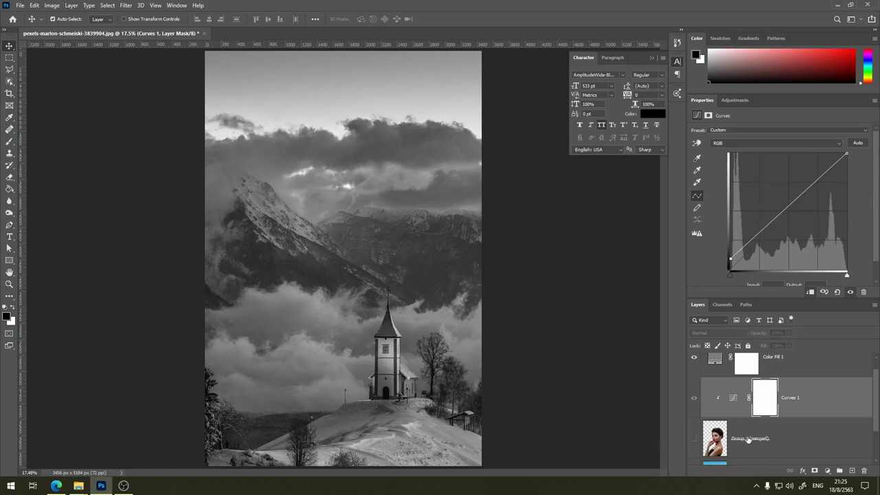
click(693, 438)
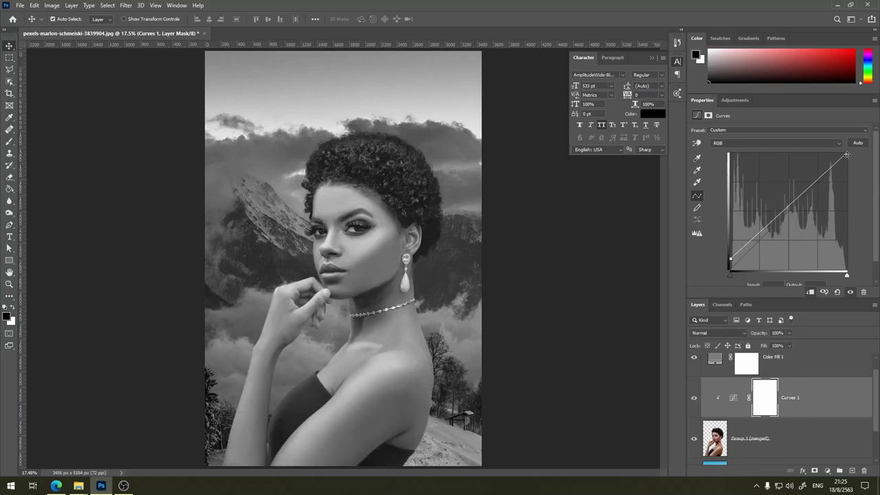
Lower the Curves 1 highlight point and add a slightly lowered midtone point
drag(847, 153, 848, 165)
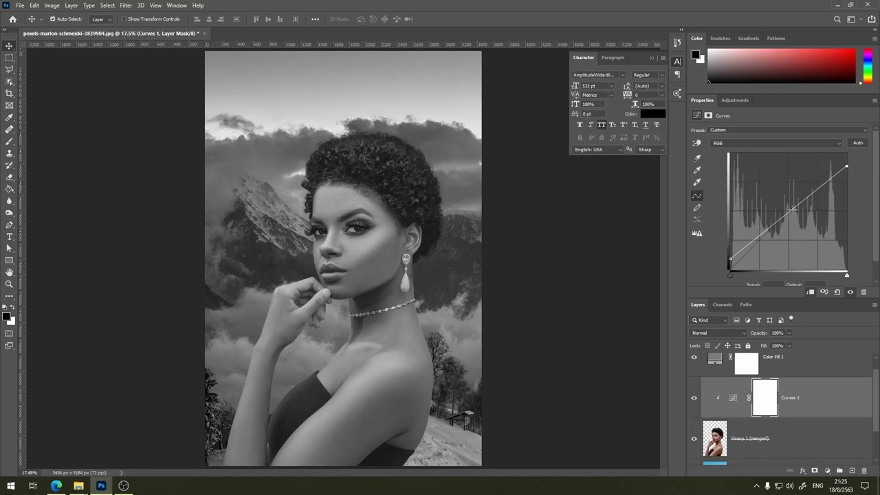
mouse_move(792, 210)
mouse_down()
mouse_move(794, 217)
mouse_move(787, 205)
mouse_move(791, 213)
mouse_up()
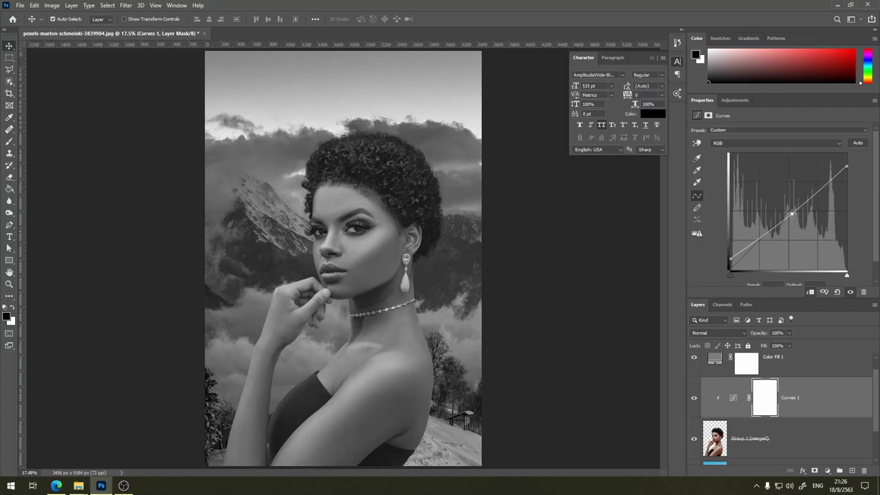
drag(792, 213, 791, 213)
drag(792, 212, 792, 214)
Fine-tune the Curves 1 shadow, highlight and midtone points on the woman
drag(730, 258, 730, 255)
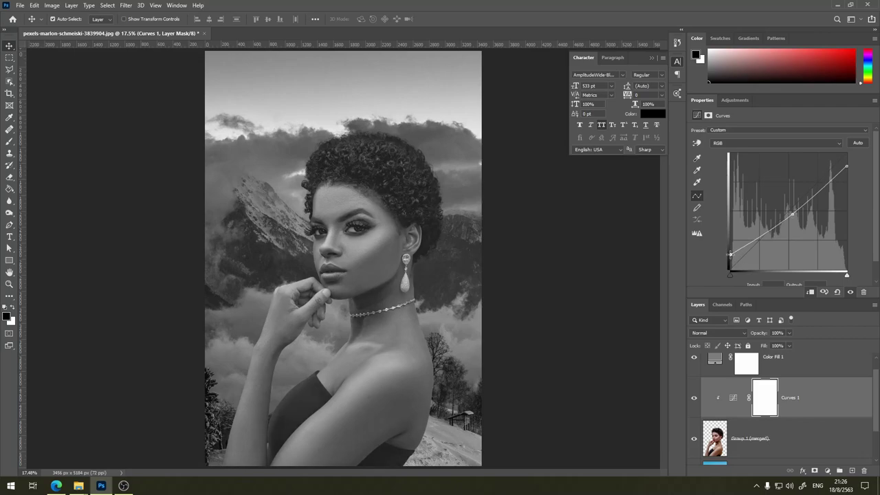
drag(730, 254, 730, 254)
drag(846, 166, 846, 174)
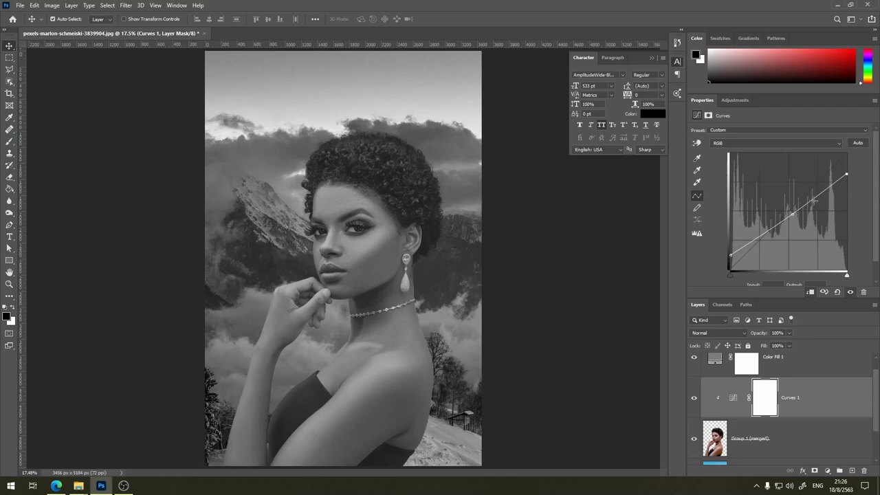
click(793, 214)
drag(793, 214, 793, 217)
drag(793, 217, 792, 215)
click(695, 398)
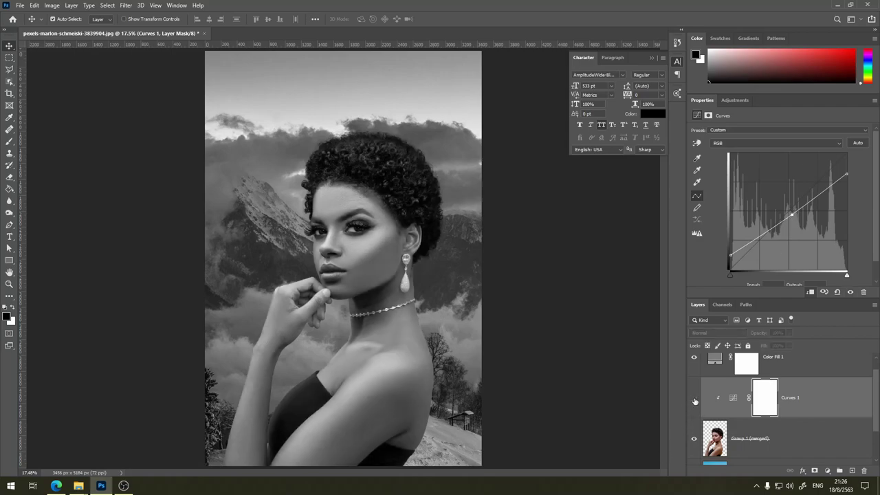
click(694, 399)
click(694, 399)
click(695, 399)
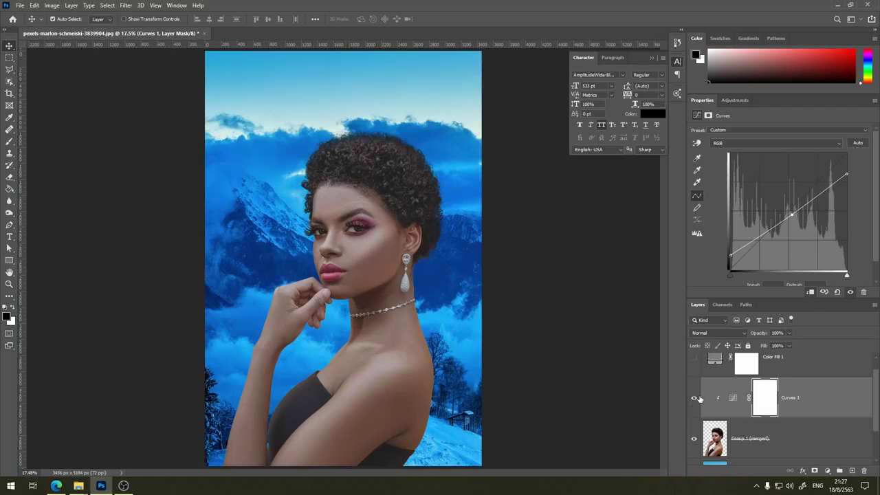
click(695, 399)
click(694, 399)
click(694, 399)
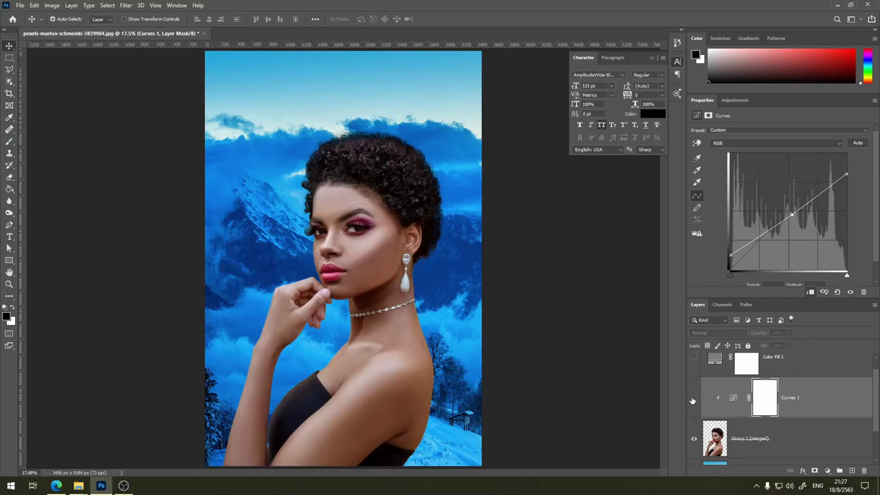
click(694, 399)
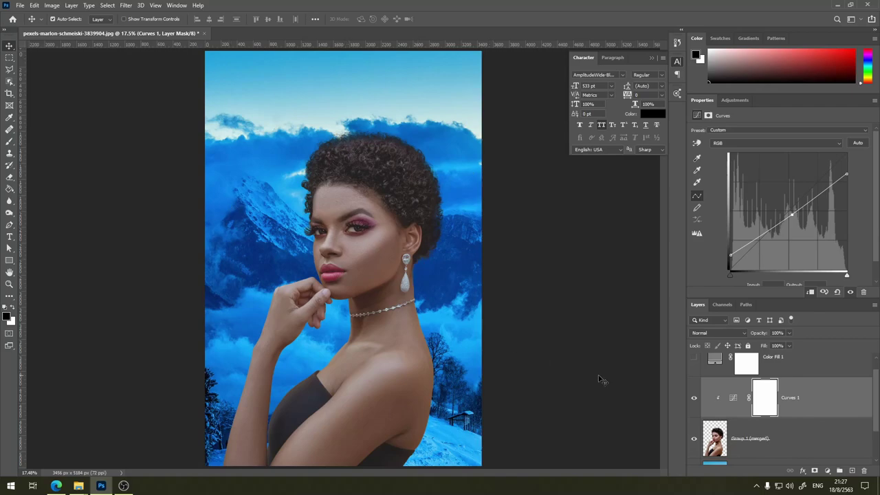
click(693, 358)
click(694, 398)
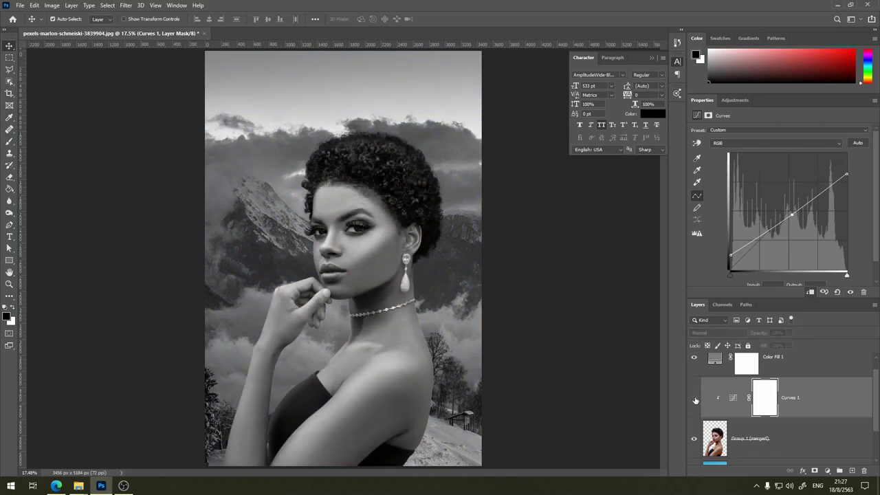
click(694, 397)
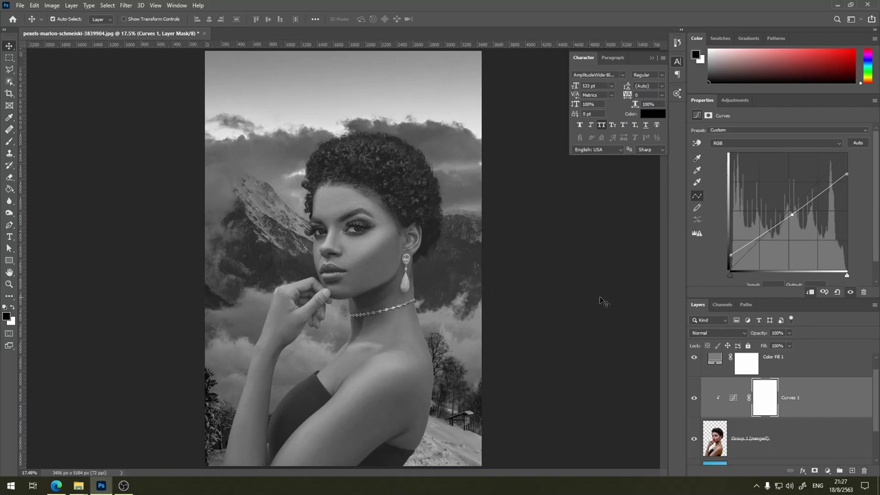
Adjust the Curves 1 shadow endpoint to refine the lift on the woman's darks
click(729, 256)
drag(727, 257, 726, 251)
drag(725, 252, 725, 248)
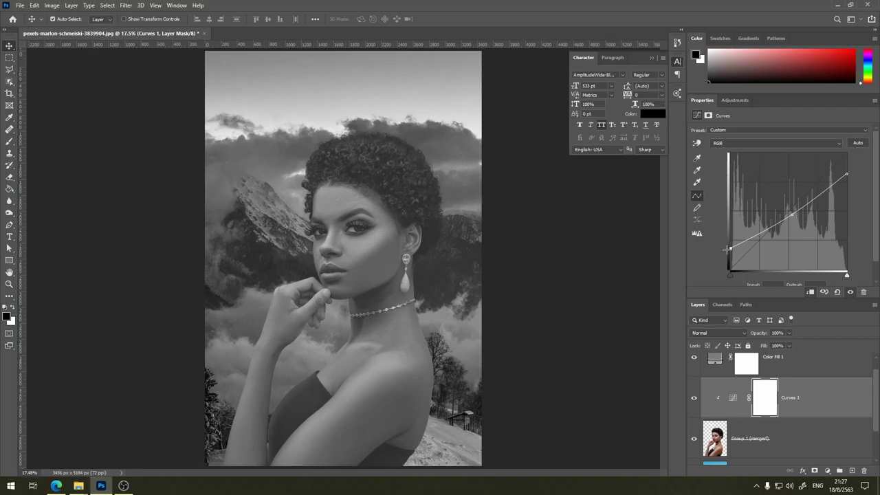
drag(725, 249, 726, 250)
Tweak the Curves 1 highlight and midtone points, then hide Color Fill 1 to restore colour
drag(848, 174, 853, 179)
mouse_move(852, 180)
mouse_down()
mouse_move(852, 168)
mouse_move(856, 182)
mouse_up()
drag(790, 215, 791, 211)
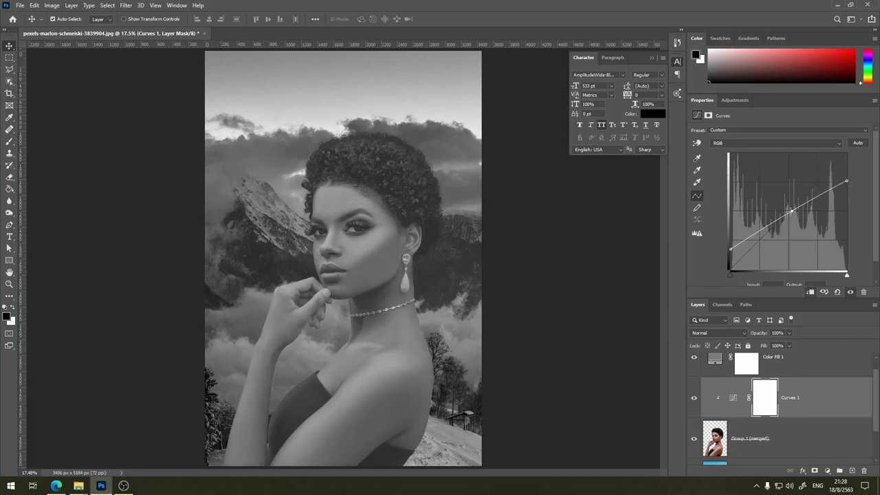
drag(791, 212, 792, 214)
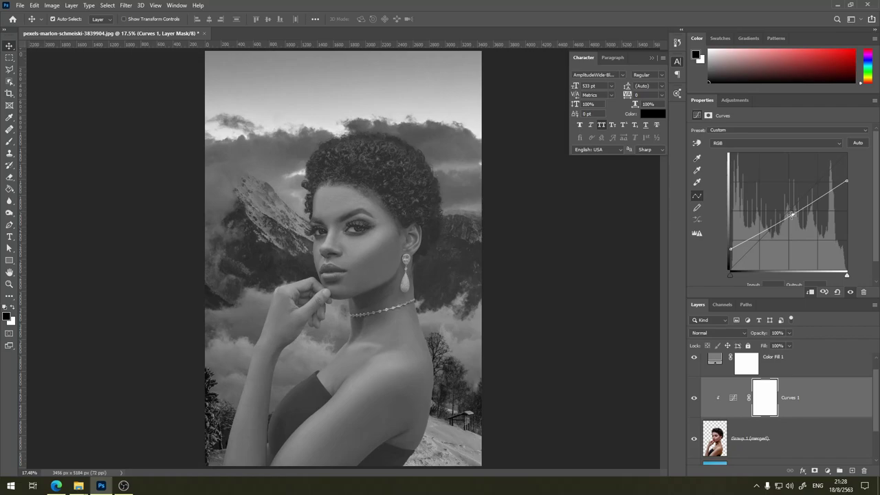
click(694, 357)
click(733, 404)
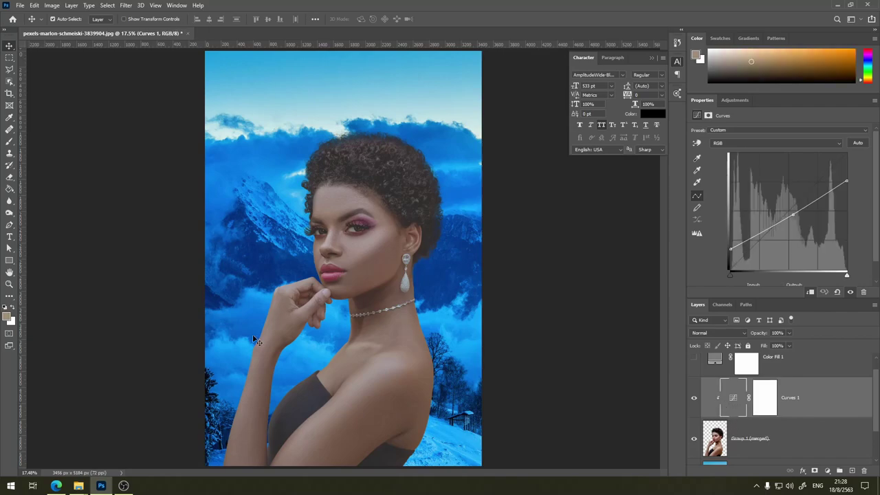
Create a Curves 2 adjustment layer between Color Fill 1 and Curves 1
click(827, 473)
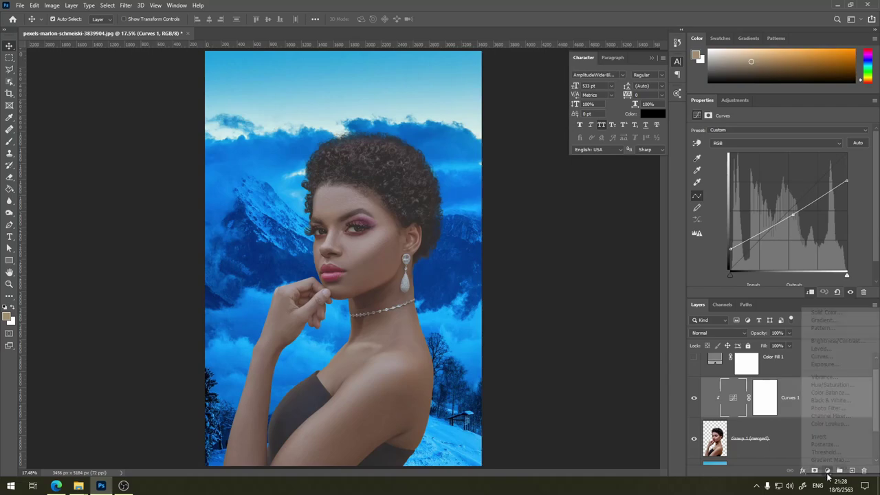
click(828, 359)
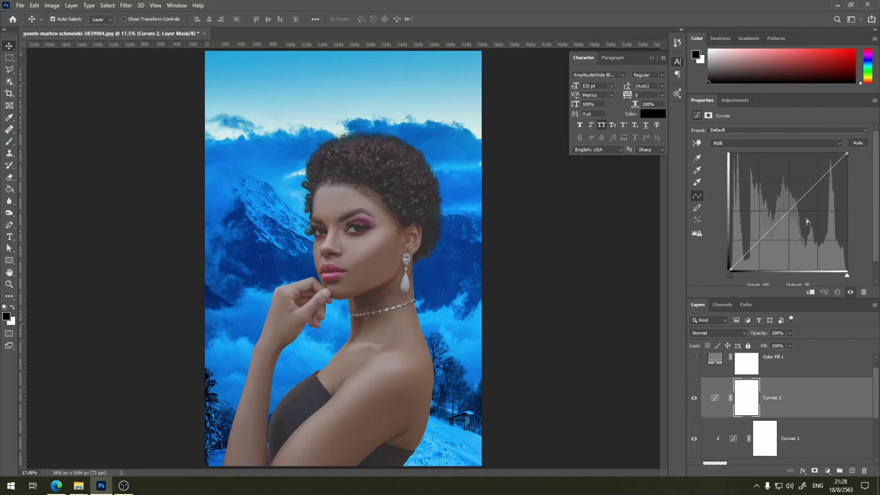
click(784, 143)
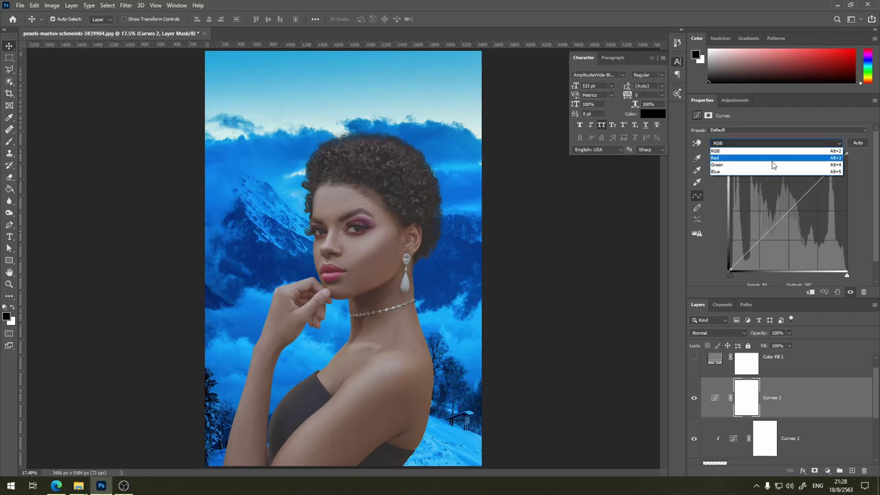
Try a red-channel adjustment in Curves 2, then switch to the blue channel
click(774, 159)
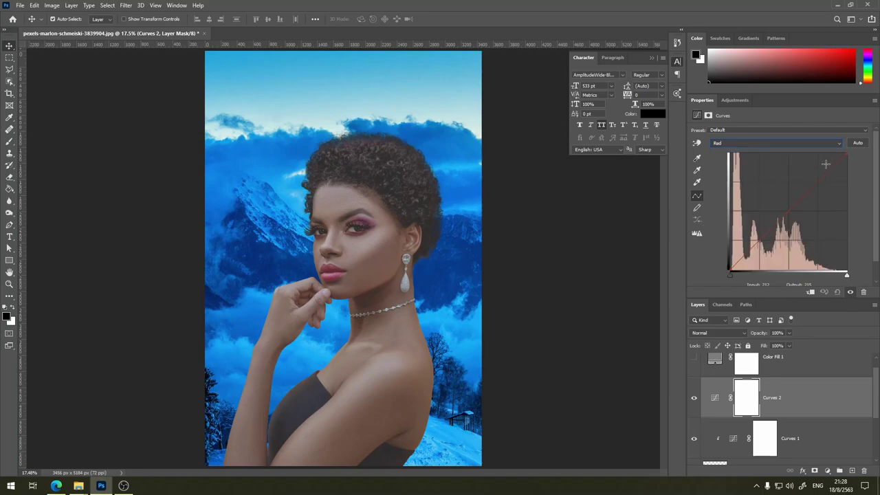
drag(791, 204, 799, 216)
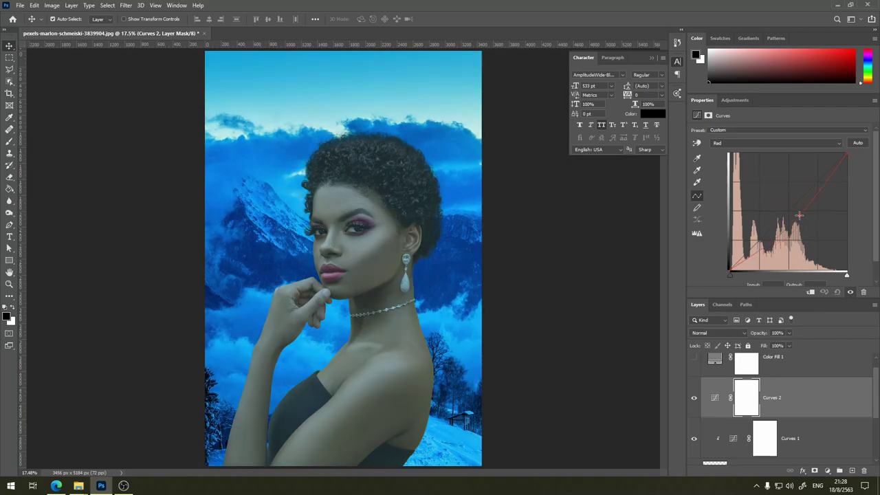
drag(798, 216, 798, 179)
click(775, 142)
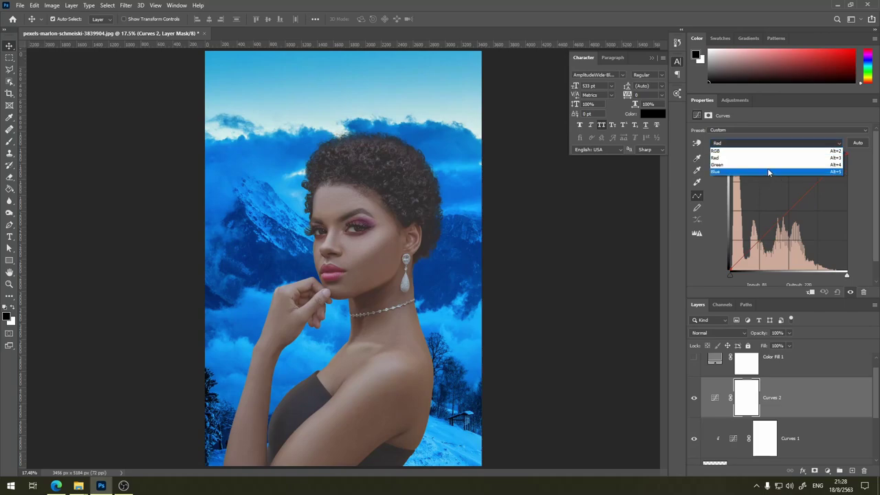
click(767, 172)
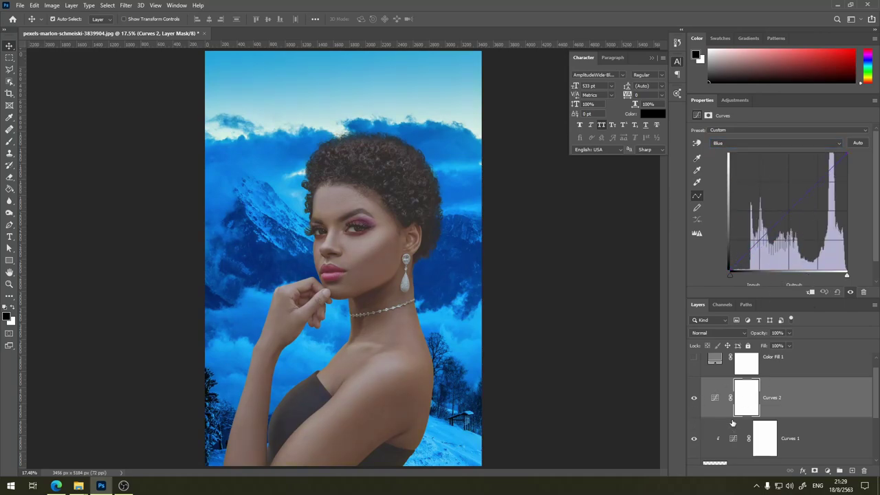
Clip Curves 2 to the portrait layers below it
click(810, 293)
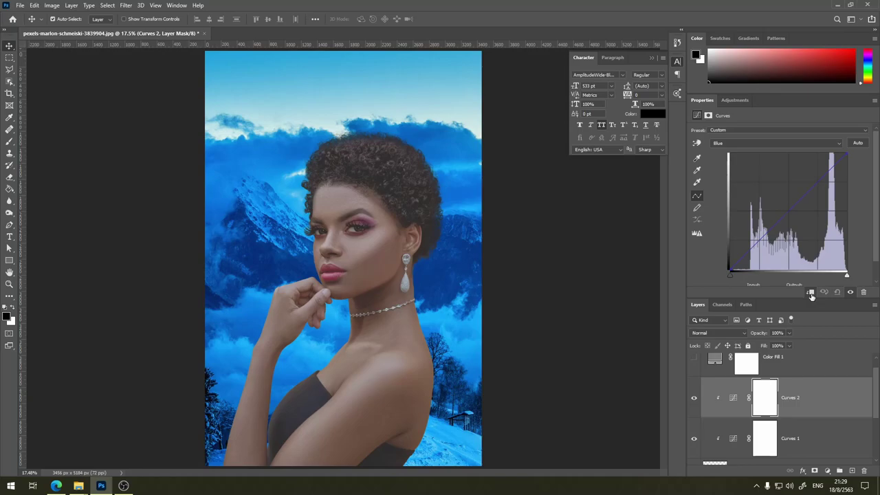
click(811, 294)
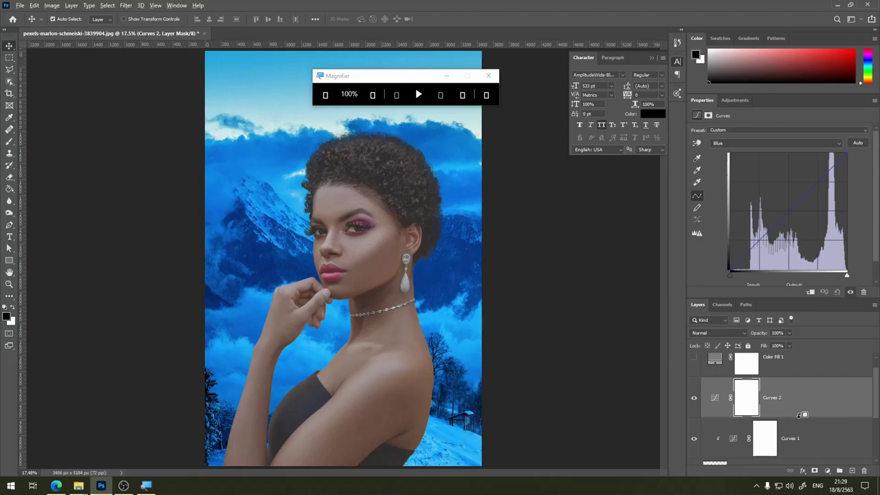
alt+click(802, 415)
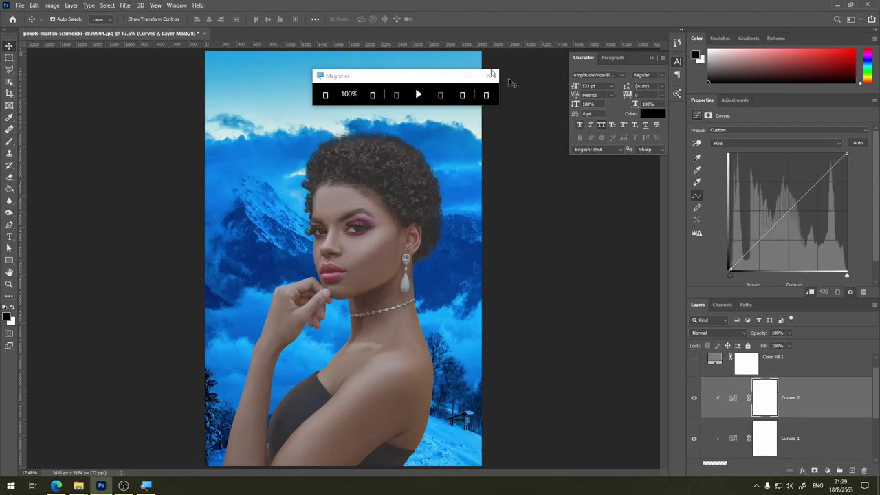
Bend the Curves 2 blue channel up to add blue to the woman's midtones
click(490, 75)
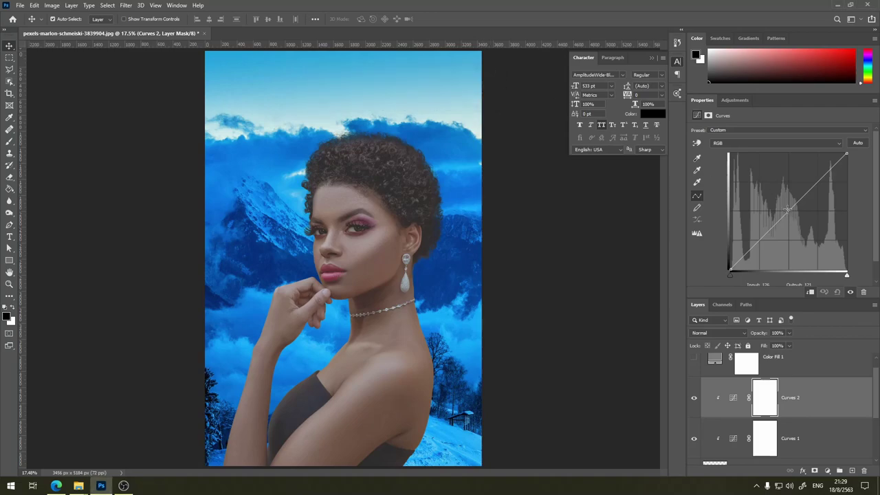
mouse_move(788, 208)
mouse_down()
mouse_move(795, 218)
mouse_move(775, 144)
mouse_up()
click(774, 141)
click(769, 172)
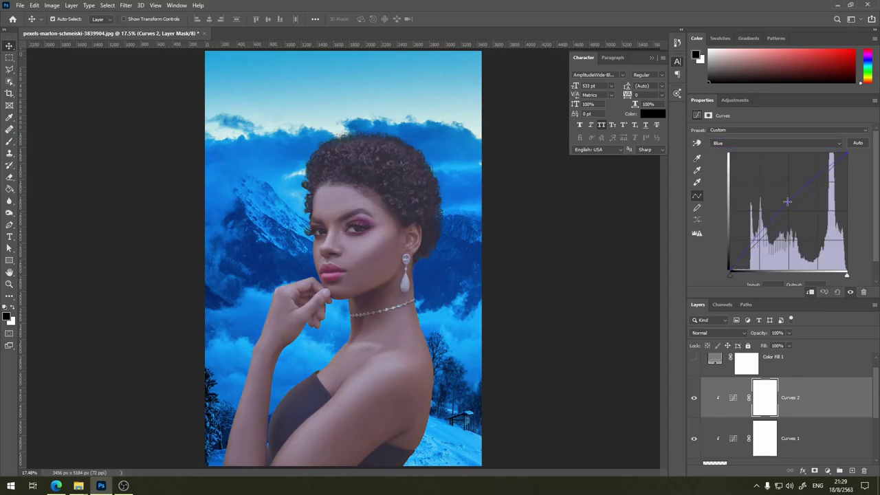
drag(787, 201, 780, 193)
Pull the Curves 2 red channel down to reduce red on the woman
click(765, 142)
click(769, 158)
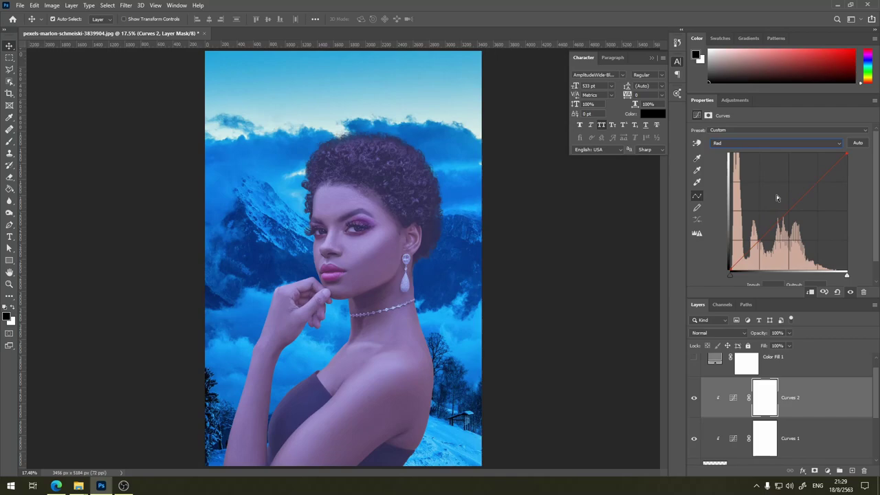
drag(791, 209, 799, 224)
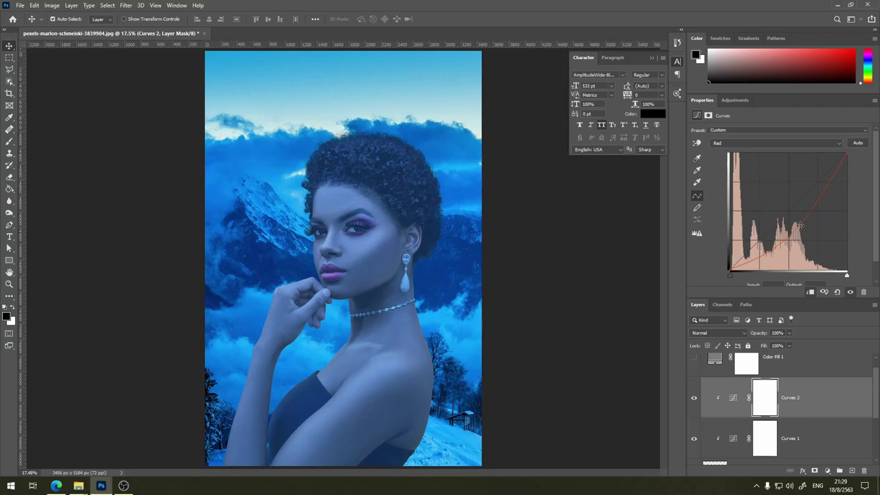
drag(800, 225, 803, 229)
Readjust Curves 1's highlight, midtone and shadow points, slightly reducing the shadow lift
click(734, 440)
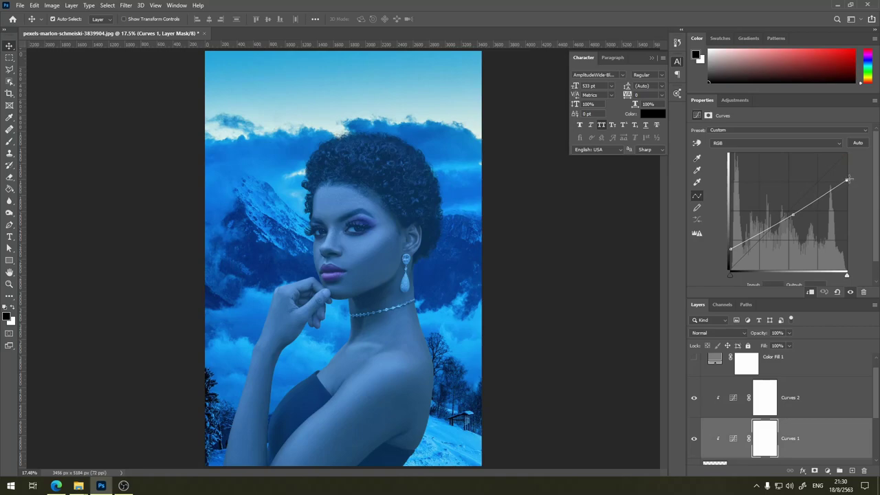
drag(847, 181, 852, 177)
drag(792, 213, 791, 211)
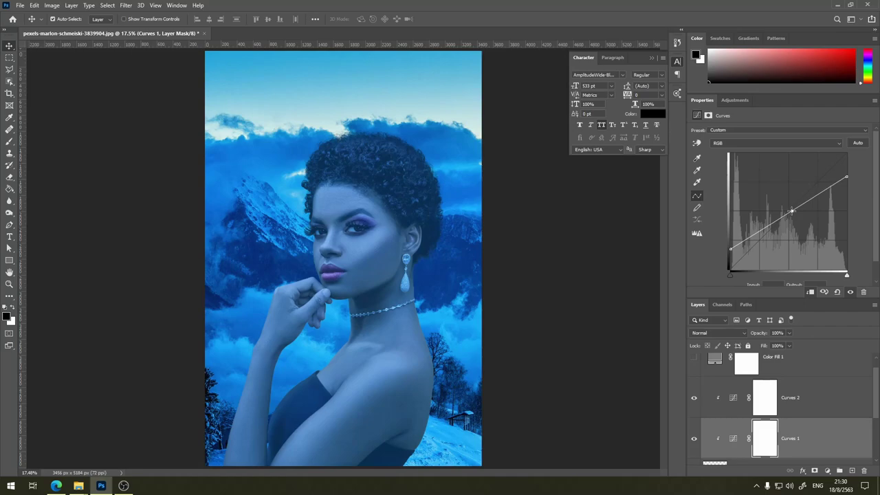
drag(791, 210, 793, 213)
drag(730, 249, 731, 254)
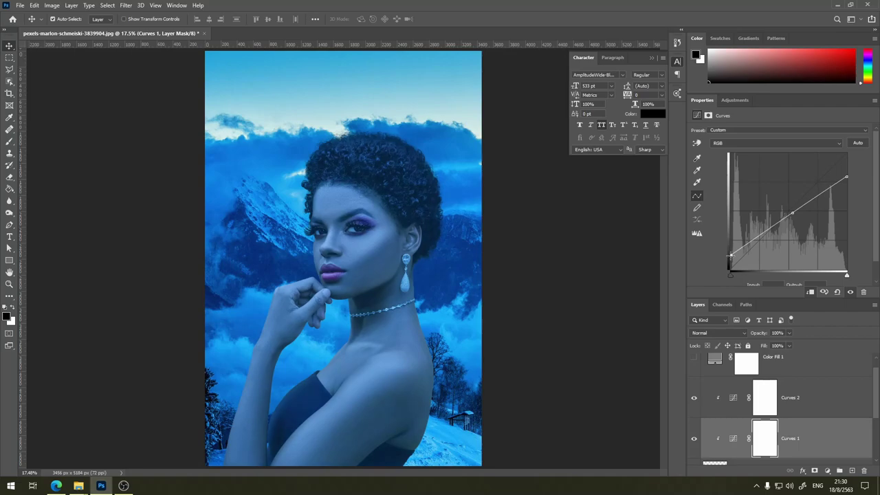
drag(731, 255, 731, 253)
On Curves 2's blue curve, lower the highlights and lift the midtones slightly
click(763, 402)
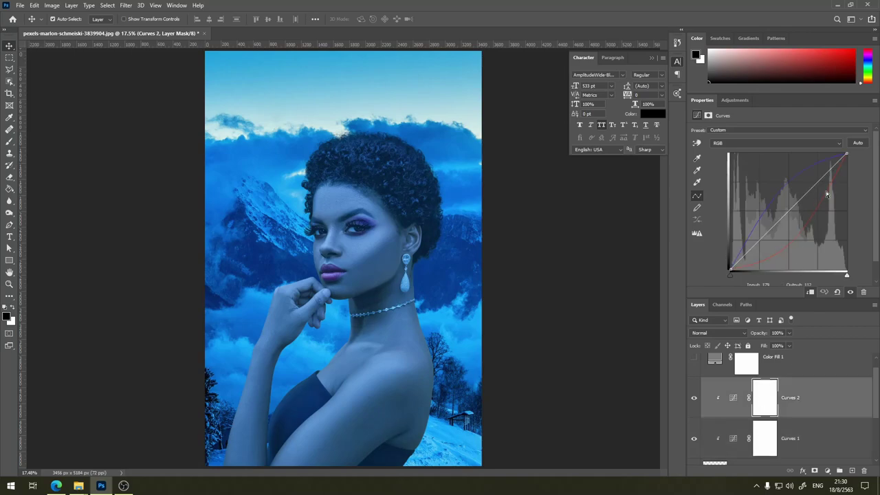
click(827, 147)
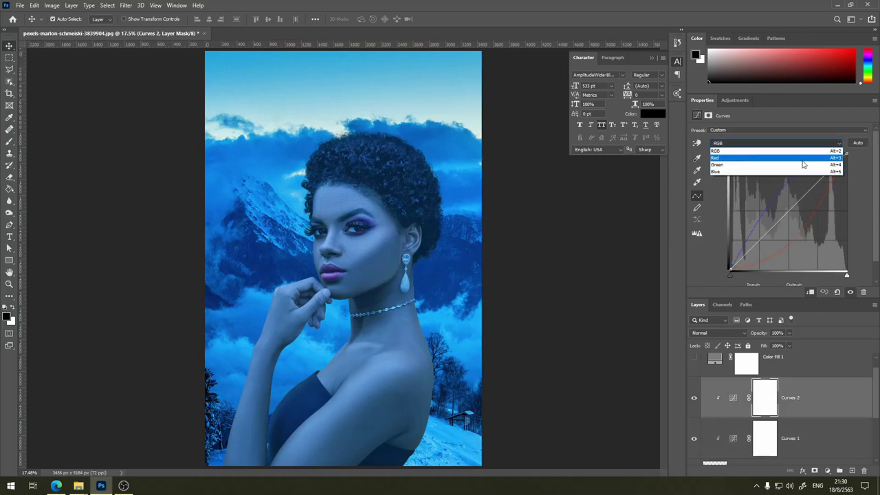
click(799, 168)
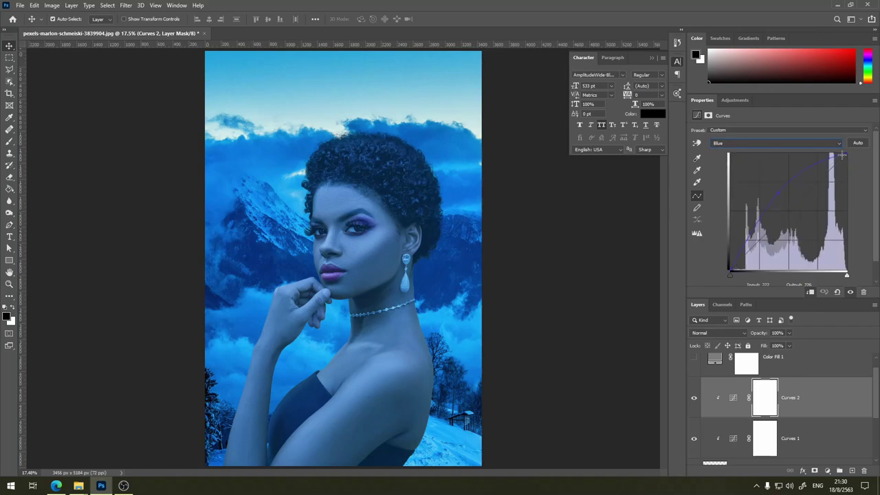
mouse_move(846, 157)
mouse_down()
mouse_move(846, 181)
mouse_move(856, 138)
mouse_up()
drag(729, 270, 720, 271)
drag(780, 198, 779, 187)
drag(778, 186, 780, 191)
Bend the red curve's midpoint down to reduce red
click(777, 143)
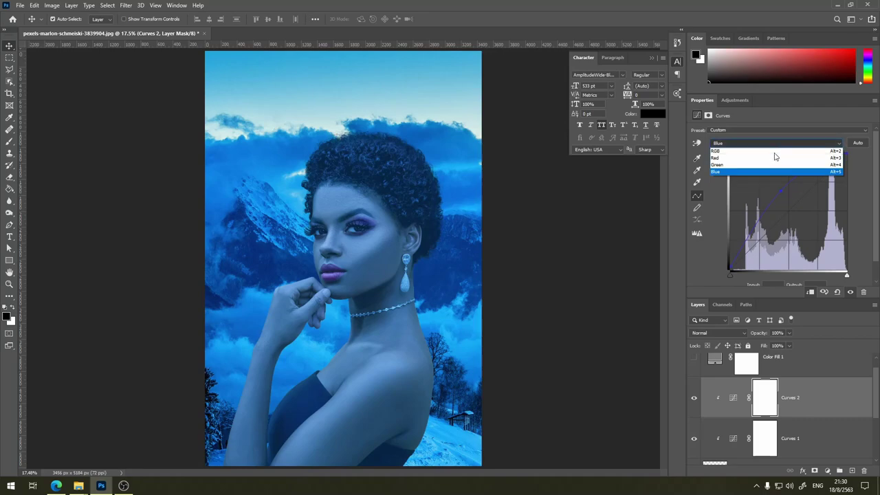
click(776, 152)
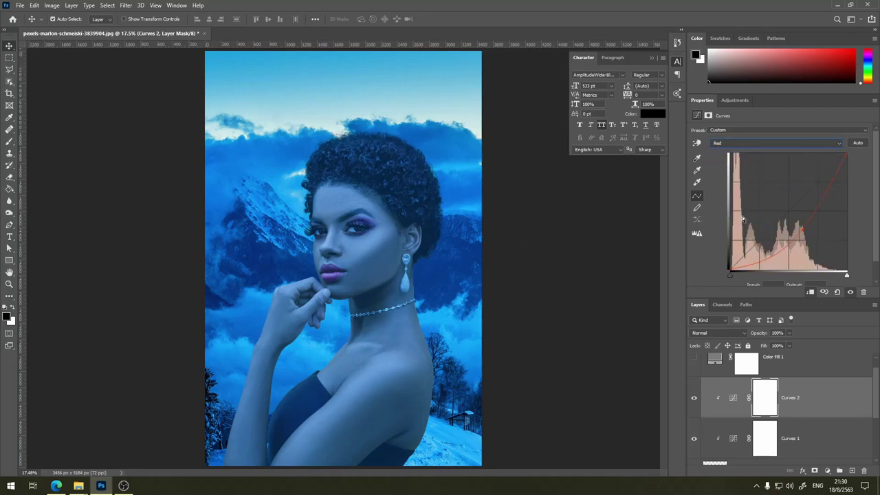
drag(802, 227, 802, 230)
Add a point on the green curve and raise it slightly
click(748, 145)
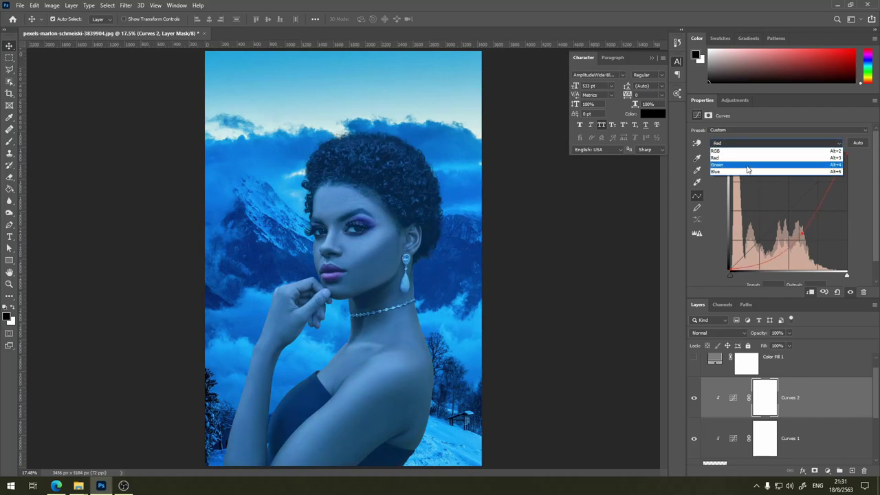
click(746, 173)
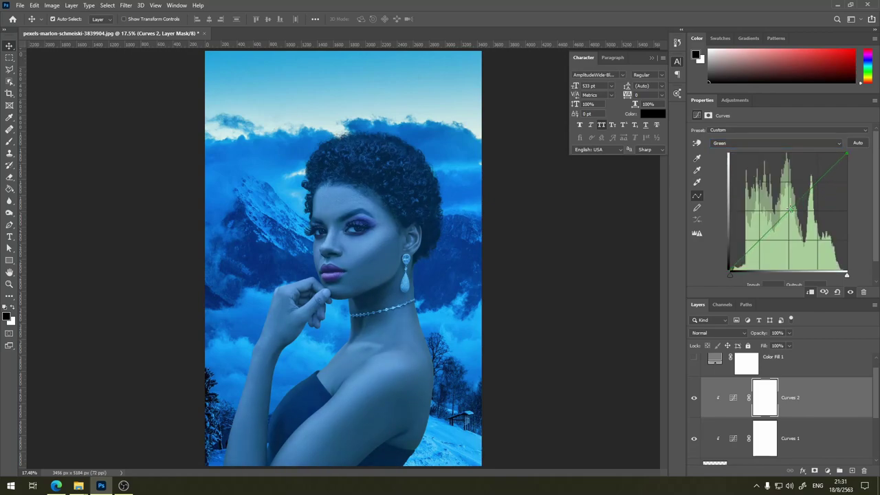
click(790, 208)
drag(790, 213, 791, 212)
Nudge the red curve's control point down, then back up a little
click(776, 143)
click(784, 158)
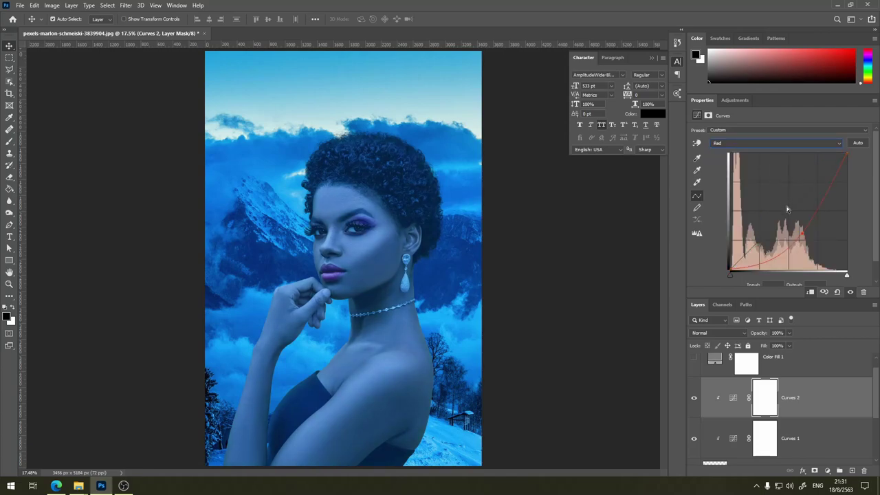
drag(802, 235, 805, 239)
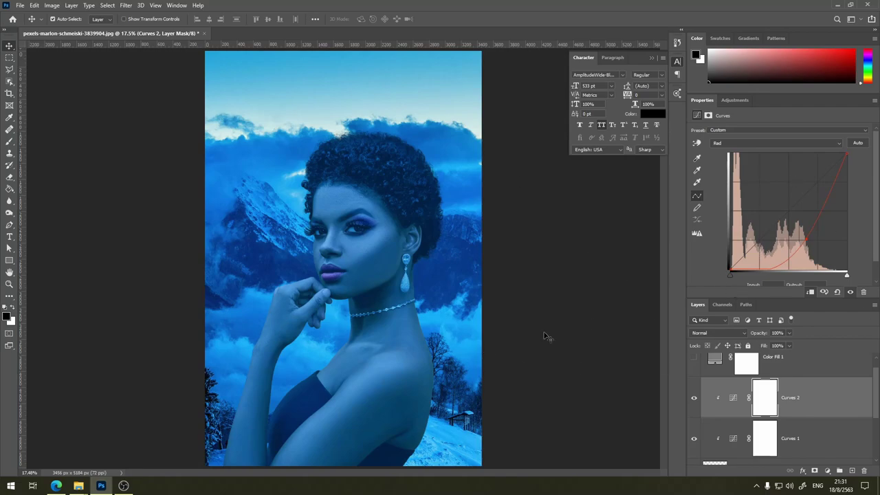
drag(805, 238, 802, 232)
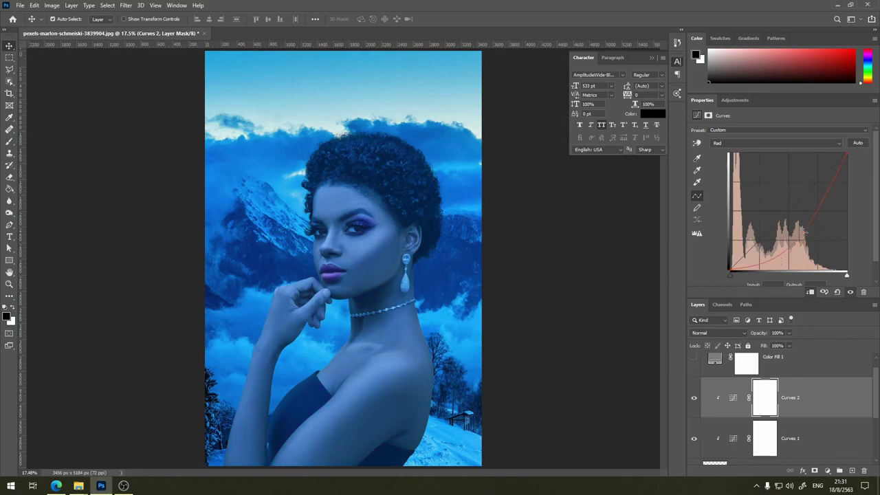
Add a point on the blue curve and lift it strongly for more blue
click(769, 143)
click(767, 169)
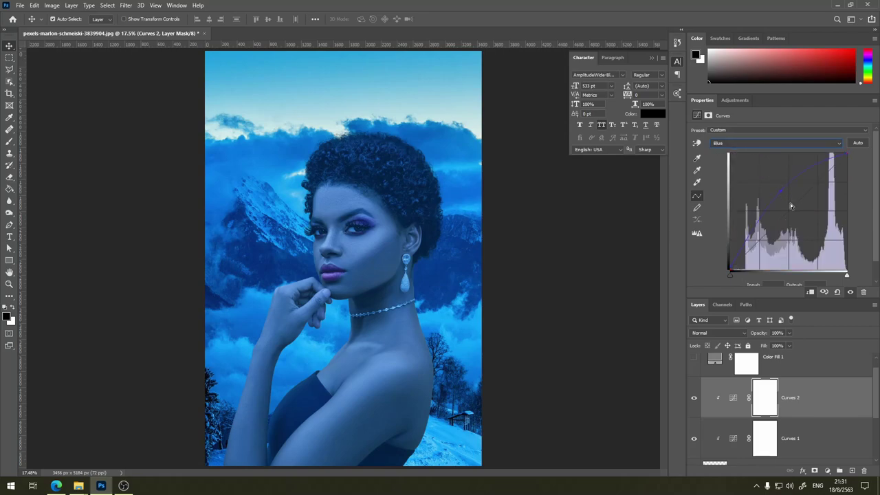
click(783, 195)
drag(783, 194, 779, 186)
click(768, 144)
click(751, 161)
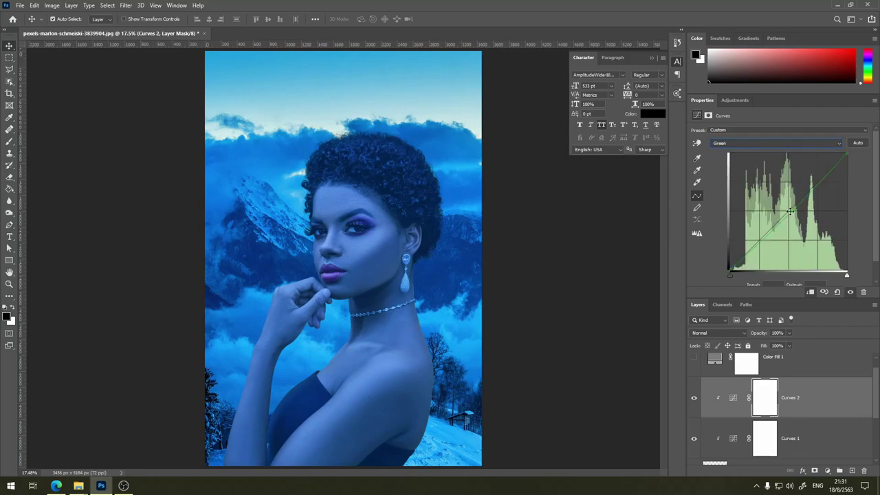
Adjust the red curve's black point and middle point, keeping its downward bow
click(759, 144)
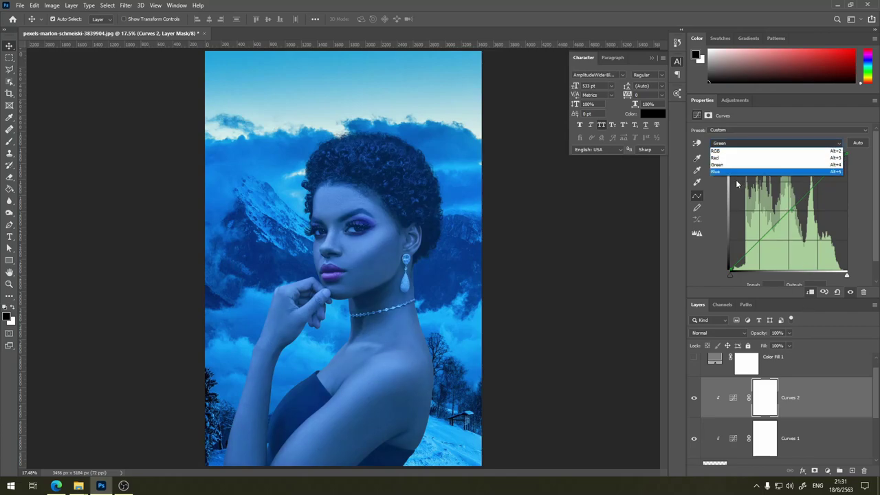
click(756, 153)
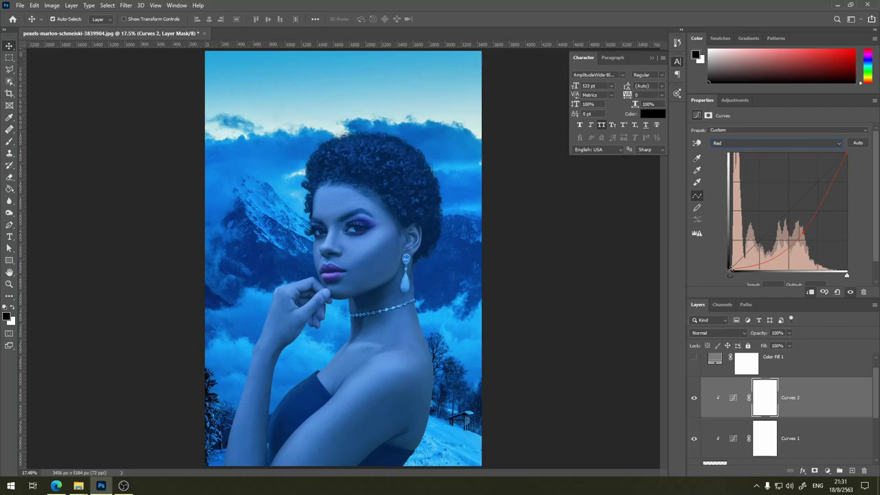
mouse_move(729, 264)
mouse_down()
mouse_move(728, 256)
mouse_move(730, 270)
mouse_move(764, 274)
mouse_move(750, 276)
mouse_up()
drag(802, 232, 800, 227)
drag(752, 273, 727, 274)
drag(801, 227, 807, 231)
Drag the Curves 2 layer opacity down, settling at 80%
click(789, 332)
mouse_move(789, 343)
mouse_down()
mouse_move(767, 345)
mouse_move(781, 343)
mouse_up()
drag(783, 344, 781, 345)
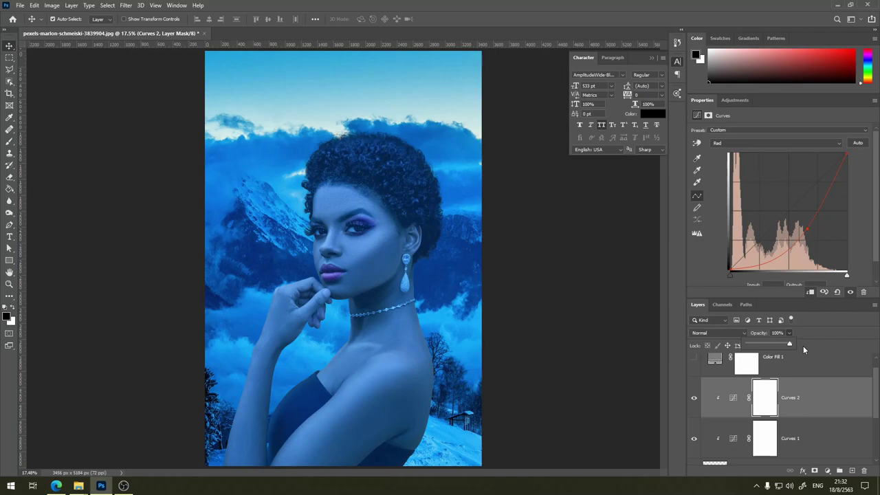
drag(776, 347, 781, 348)
Add a black-to-white Gradient Map 1 layer above Curves 2 and hide it
click(826, 471)
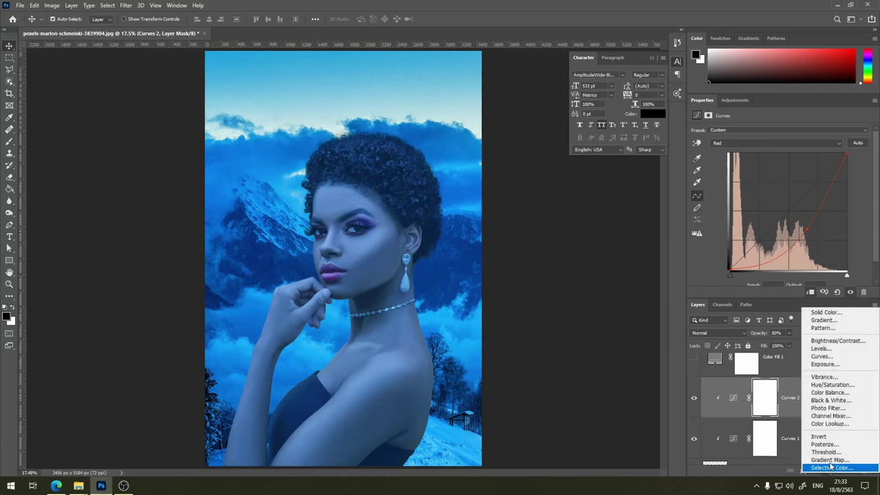
click(830, 460)
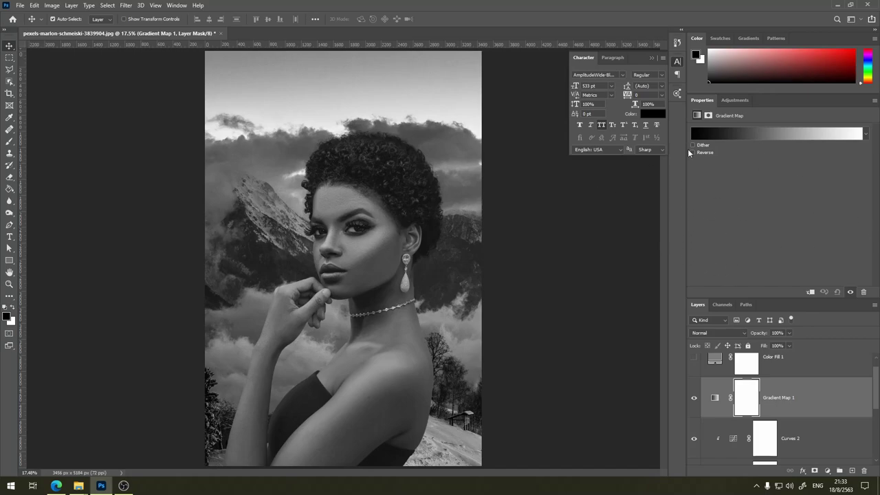
click(694, 400)
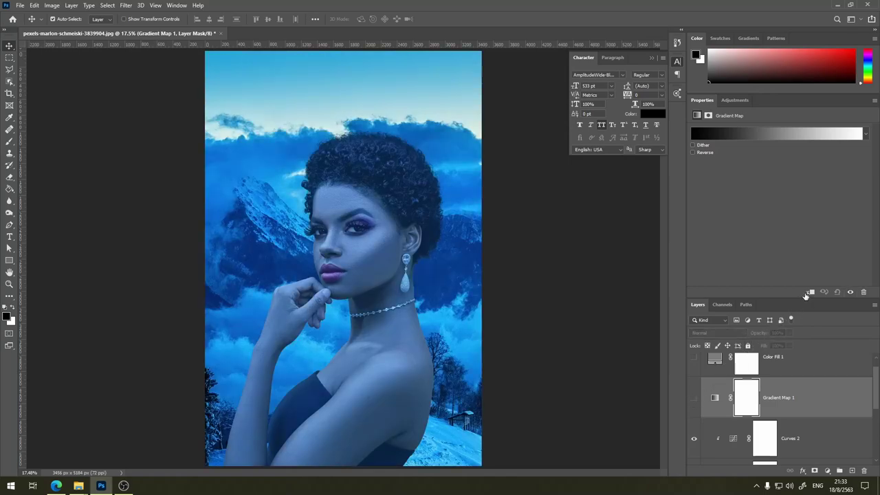
Clip Gradient Map 1 to the layer below; trial a 424242 left stop, then cancel
click(809, 293)
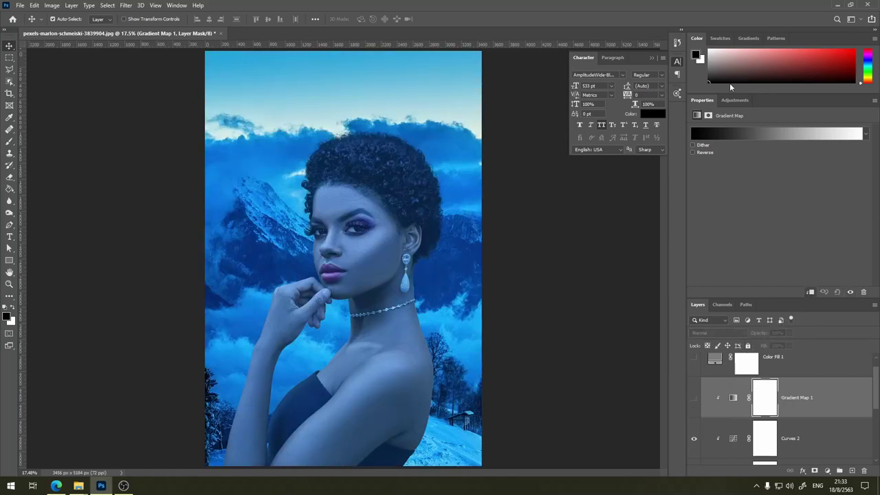
click(748, 135)
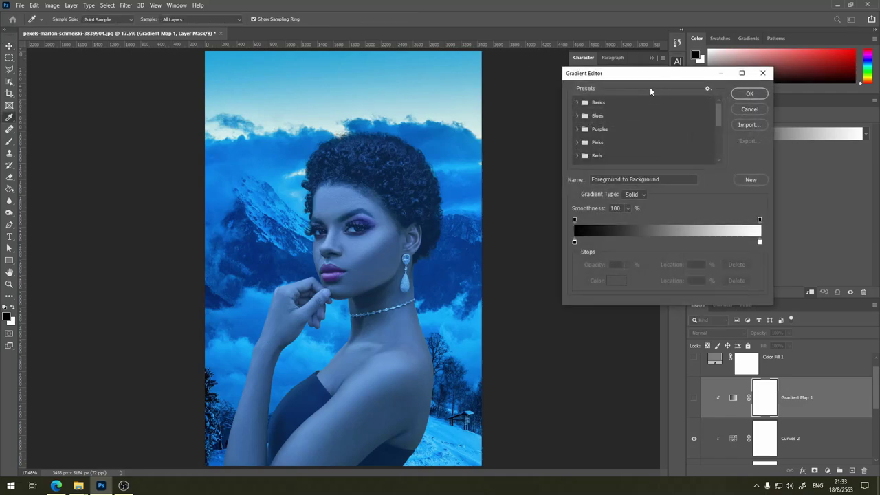
drag(646, 77, 647, 76)
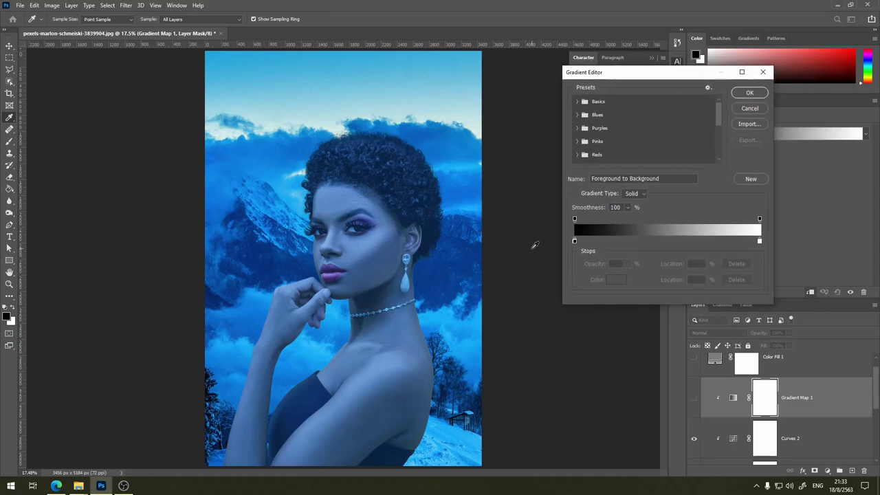
click(575, 240)
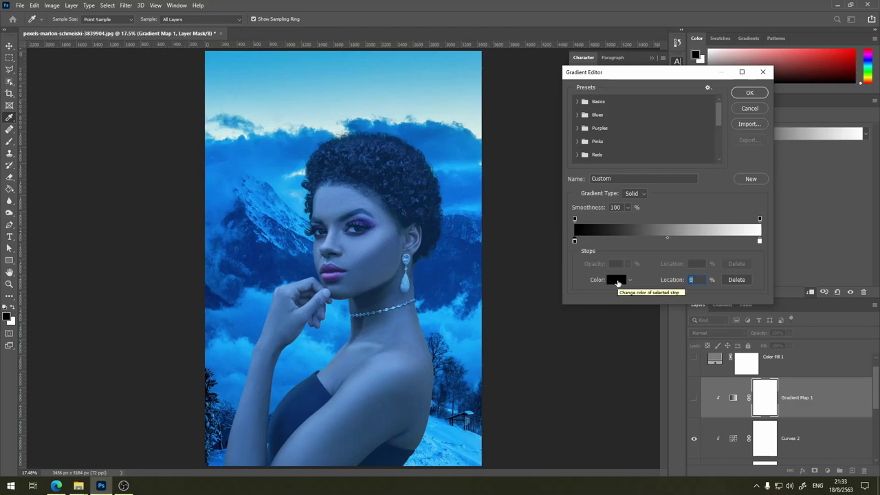
click(618, 282)
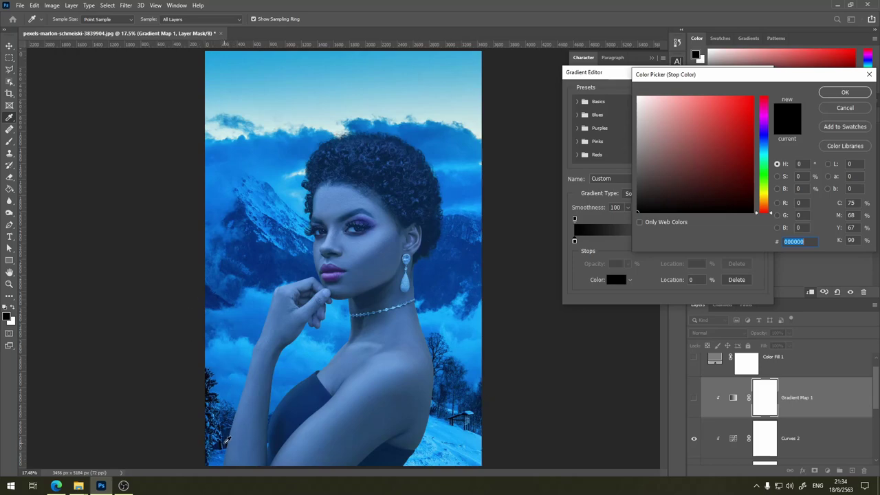
text(424242)
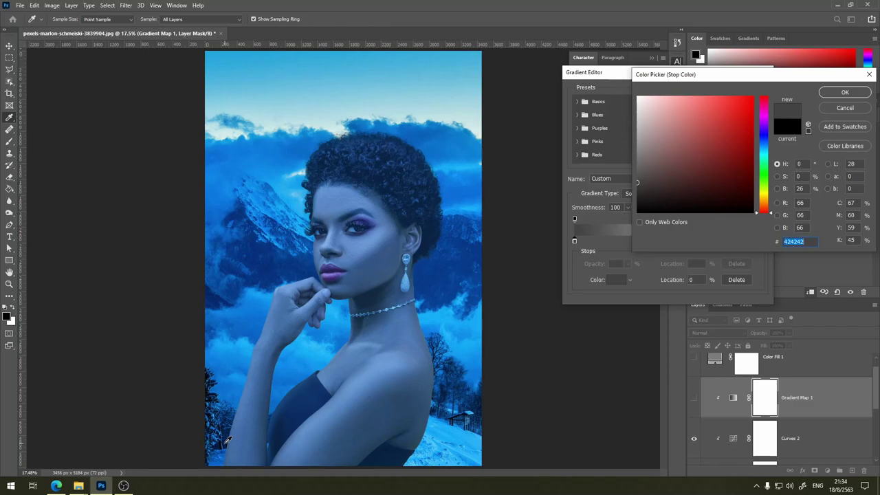
text(ffffff)
key(ctrl+z)
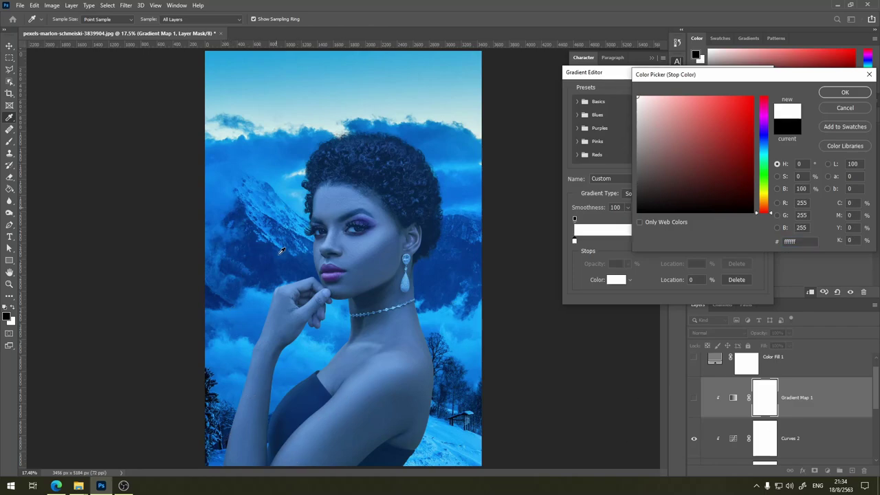
click(842, 109)
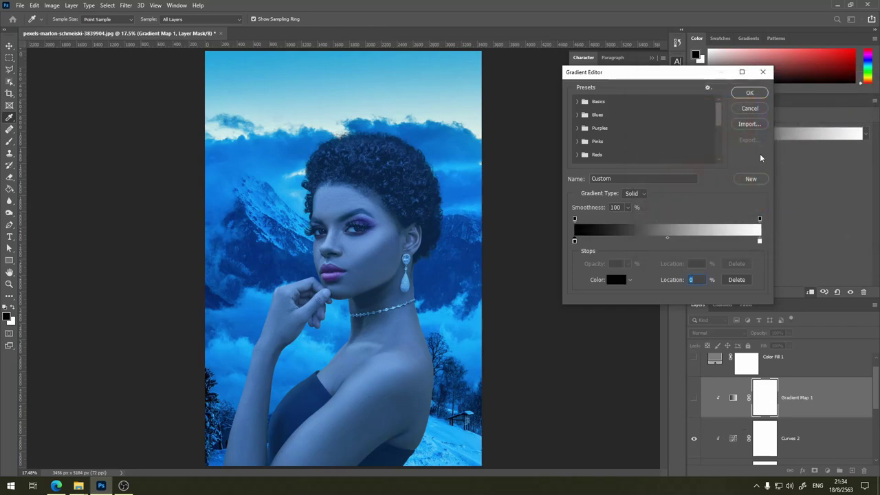
click(749, 107)
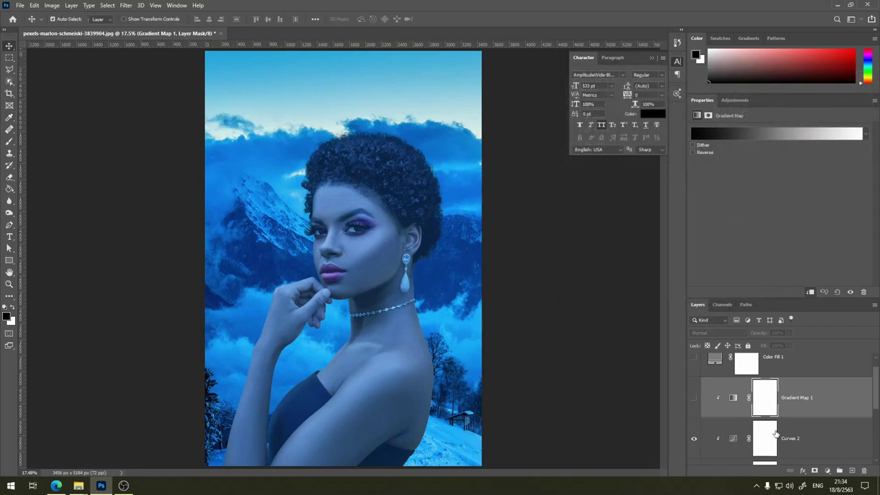
Change Gradient Map 1's left stop to a warm beige, giving a beige-to-white gradient
click(732, 403)
click(740, 135)
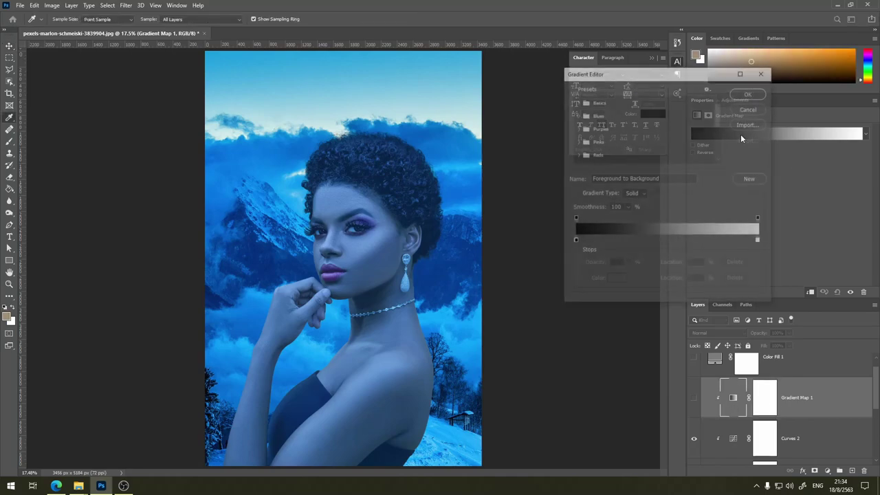
click(575, 242)
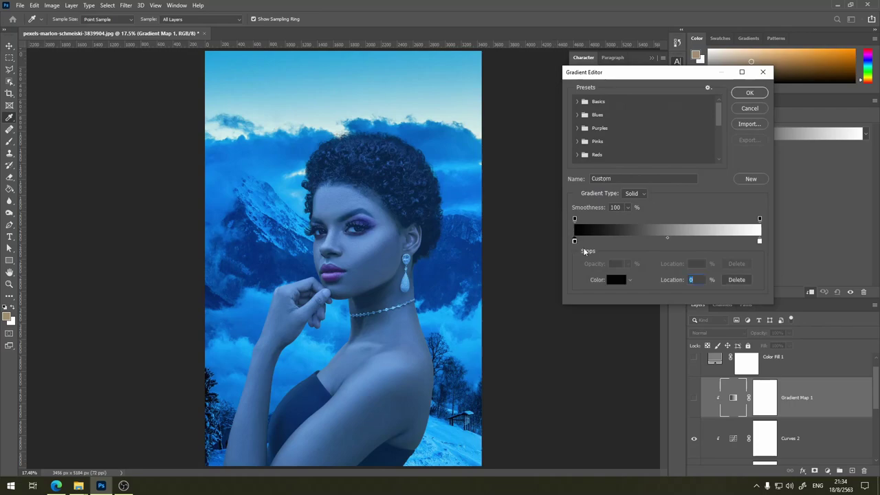
click(615, 279)
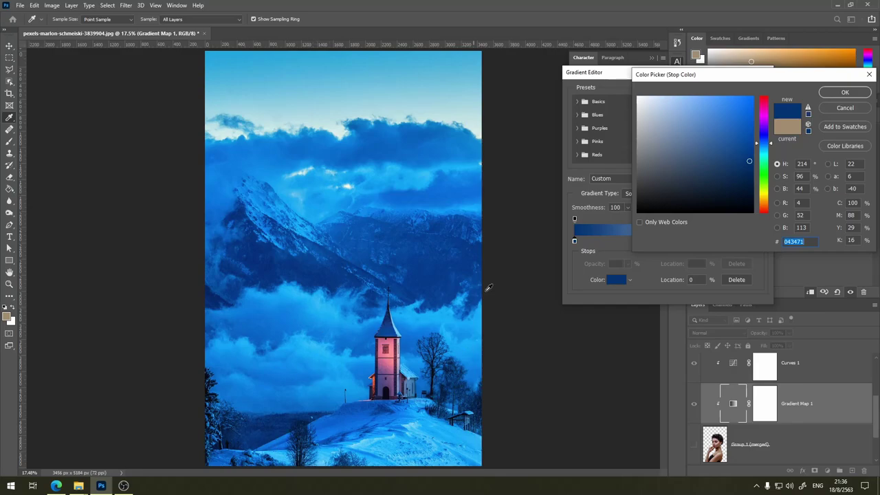
click(228, 439)
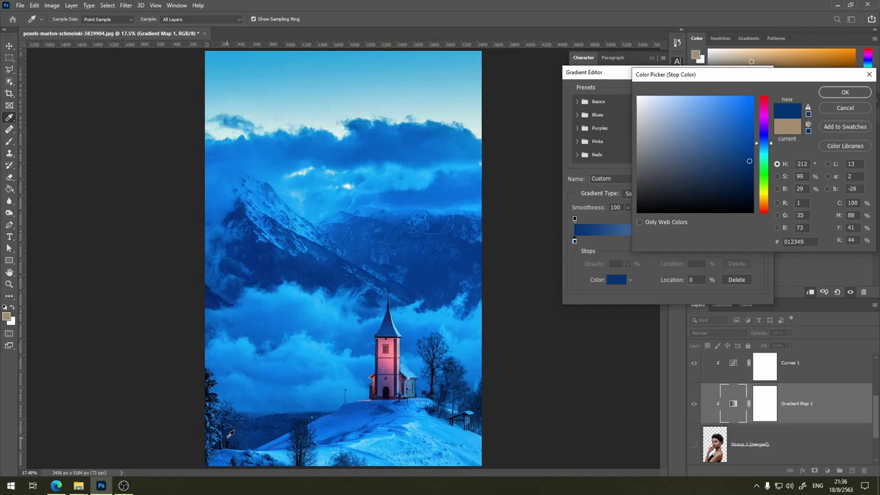
click(830, 107)
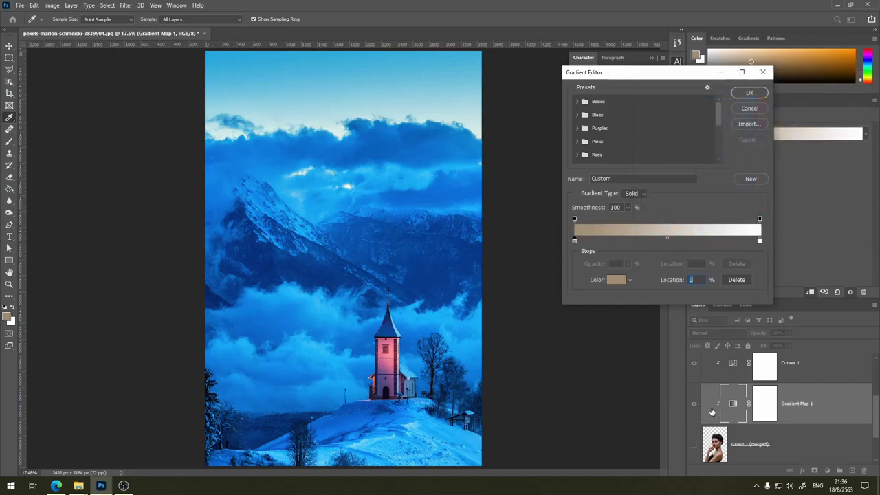
click(743, 109)
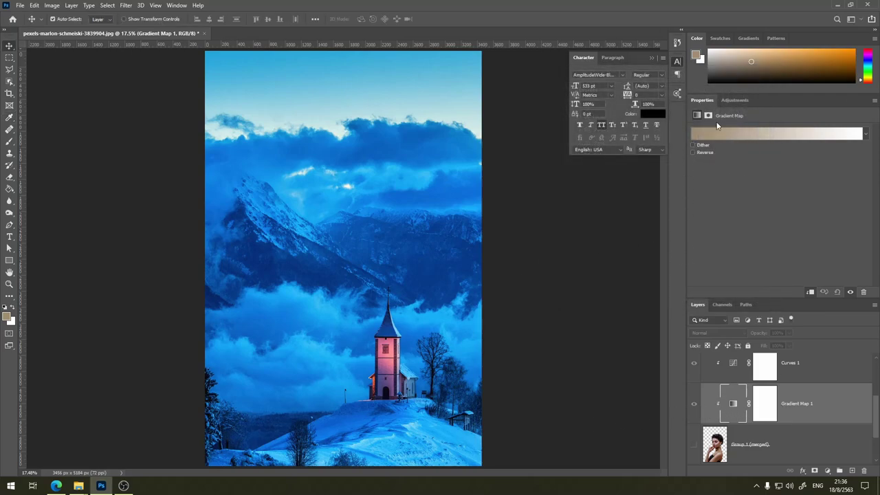
Set the gradient's left stop to navy and right stop to pale sky blue, sampled from the image
click(702, 139)
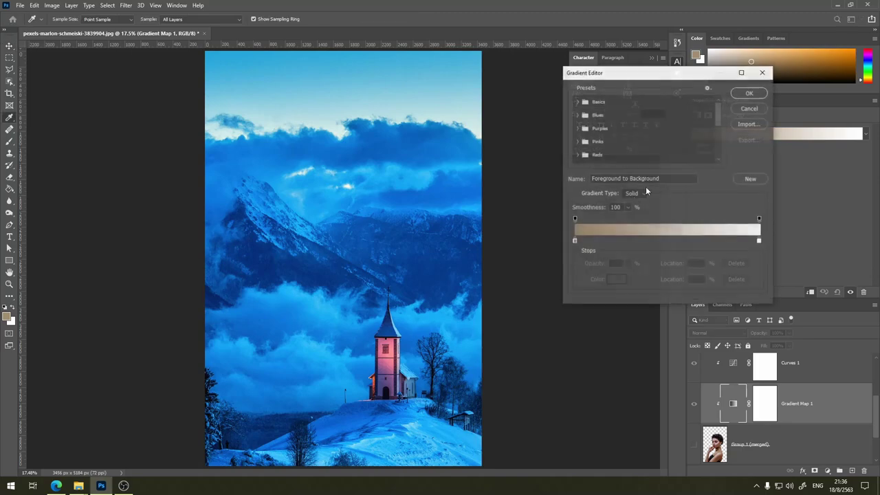
click(575, 240)
click(616, 280)
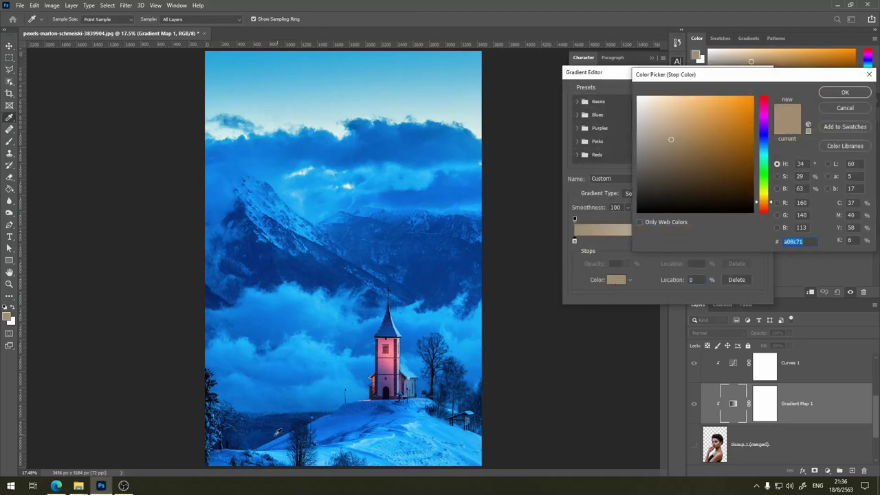
click(227, 432)
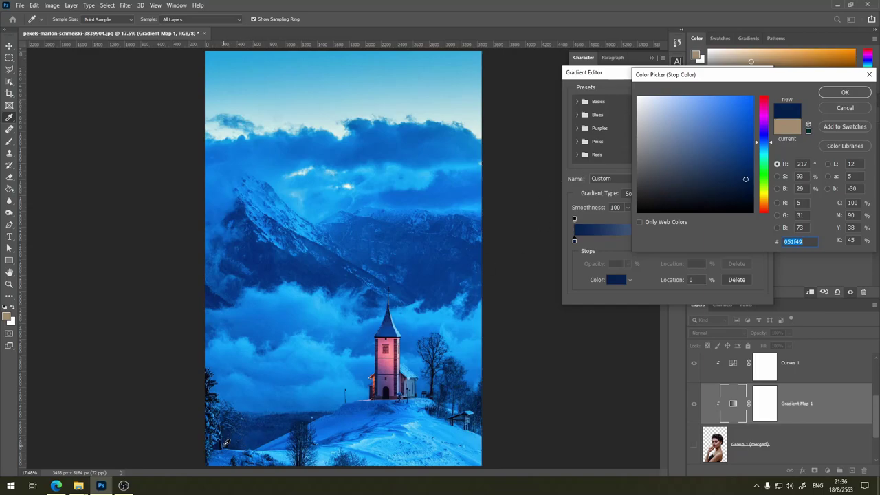
click(225, 441)
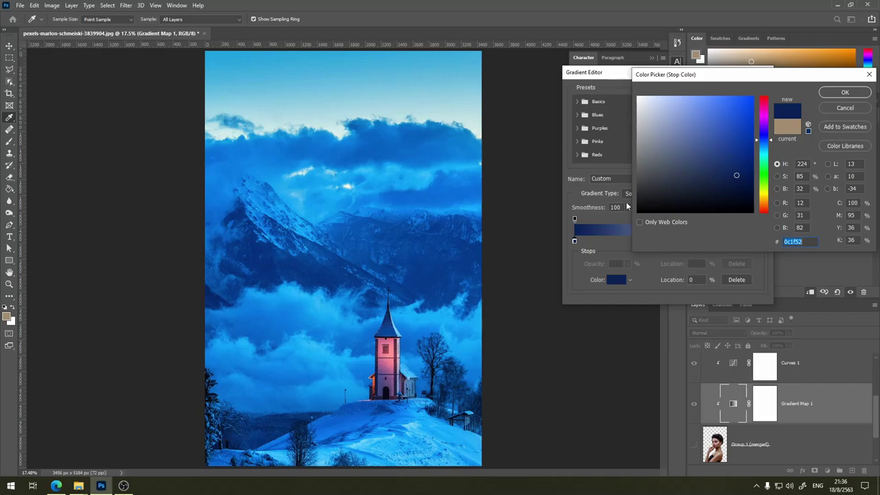
click(826, 92)
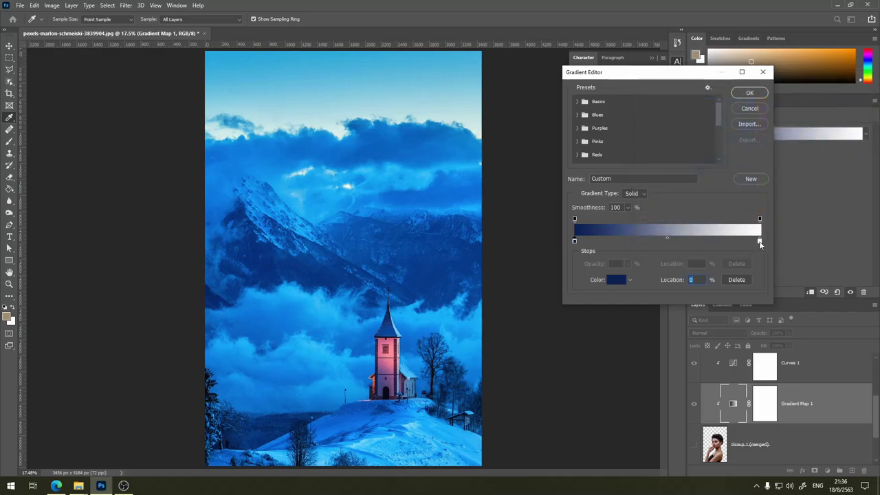
click(759, 242)
click(616, 279)
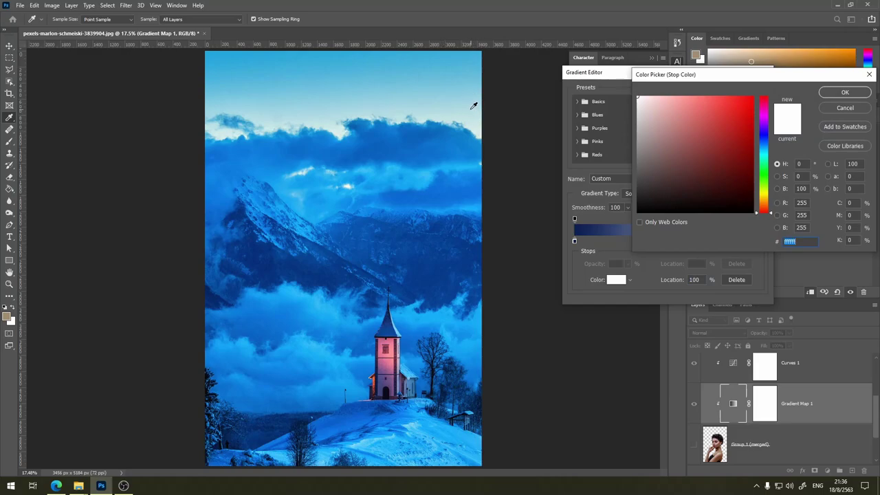
click(472, 105)
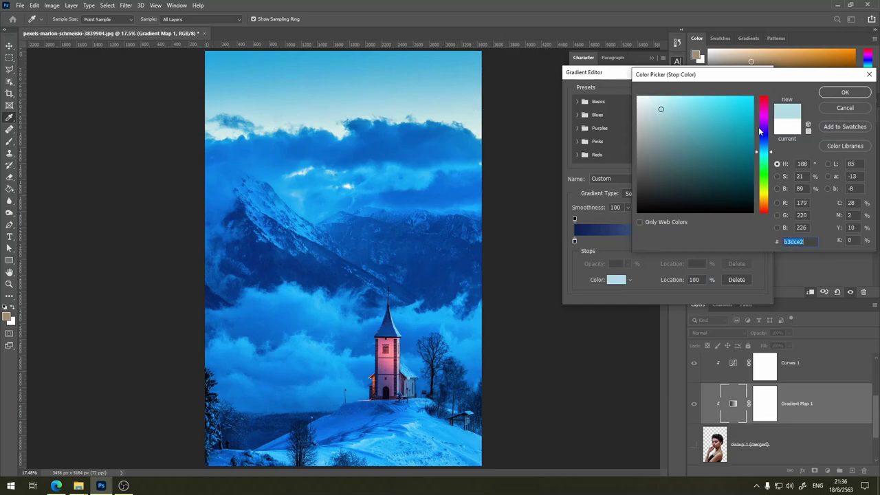
click(835, 94)
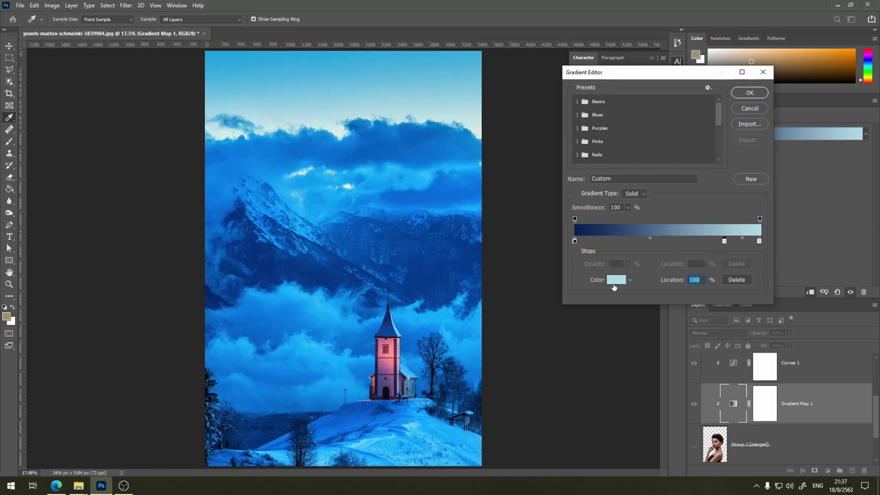
Add and position extra blue and cyan stops sampled from the mountain scene, then accept the gradient
click(615, 279)
click(404, 61)
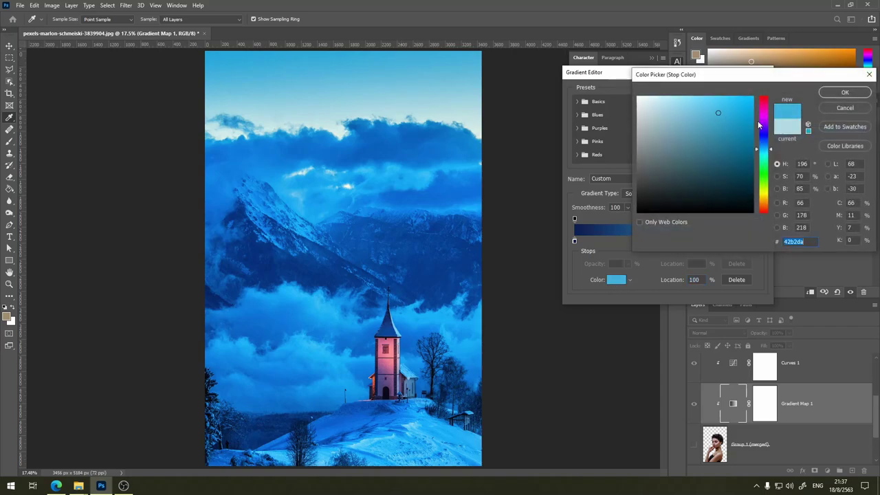
click(828, 95)
drag(694, 241, 688, 241)
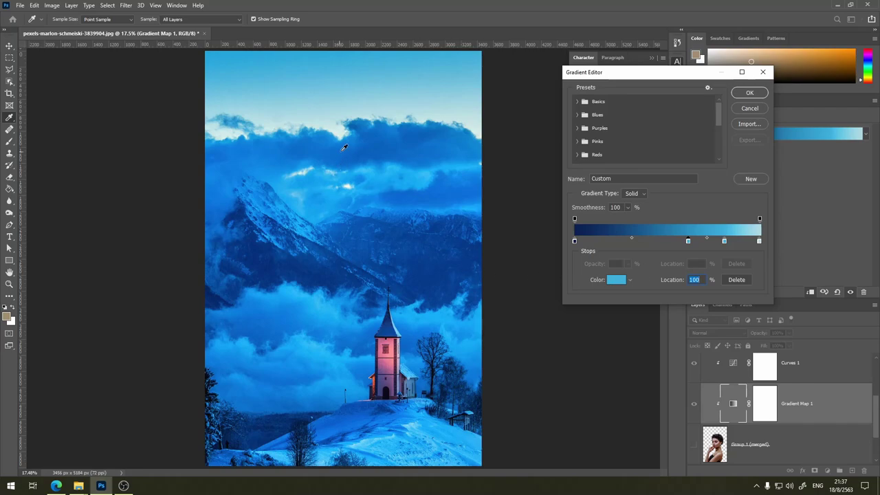
click(426, 174)
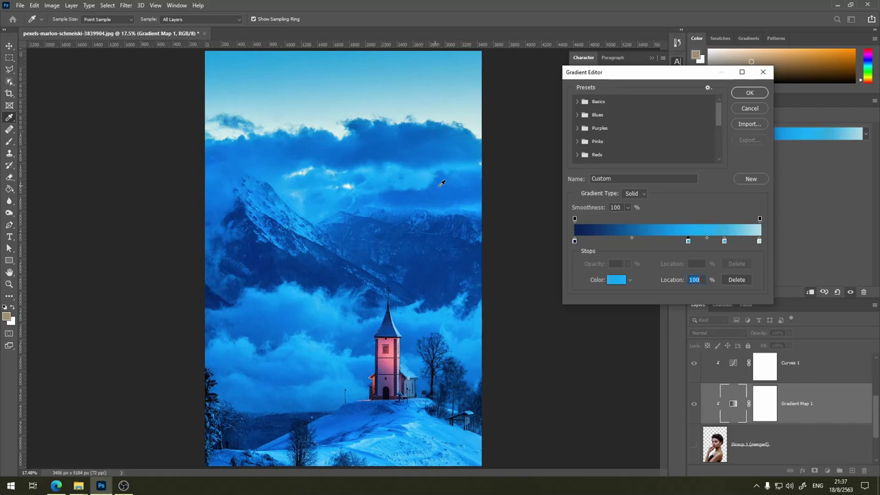
drag(691, 240, 702, 241)
click(379, 139)
click(641, 241)
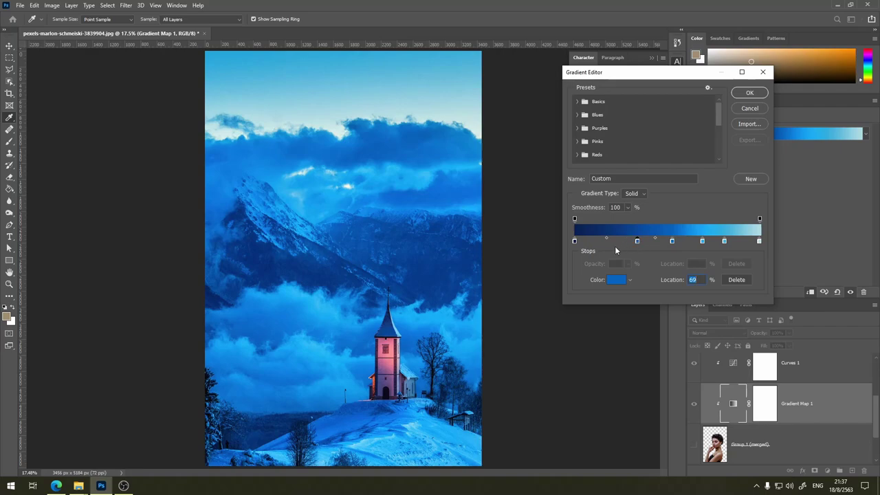
click(431, 275)
click(318, 278)
click(749, 92)
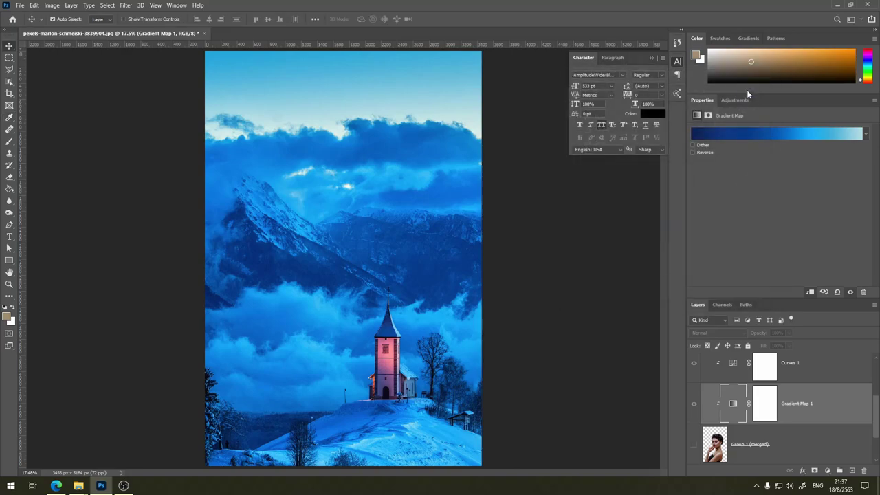
Move Gradient Map 1 above Curves 2 and show the Group 1 (merged) portrait layer
scroll(850, 440, up, 2)
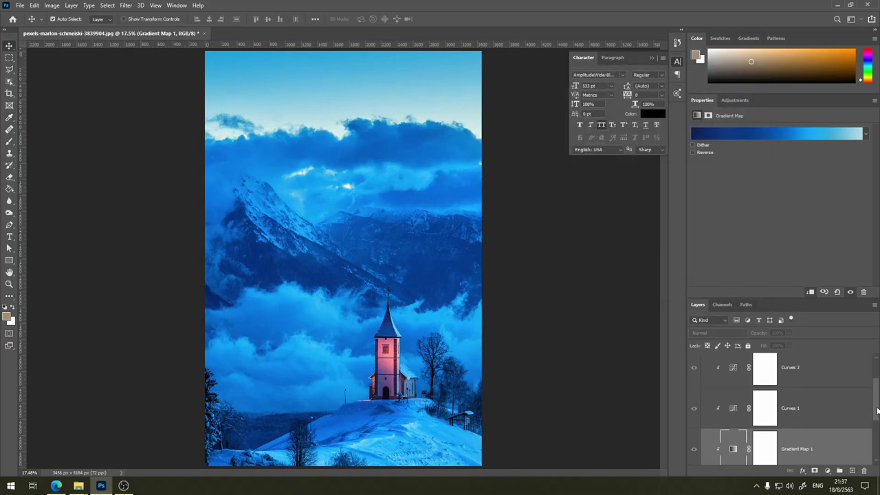
drag(850, 454, 839, 367)
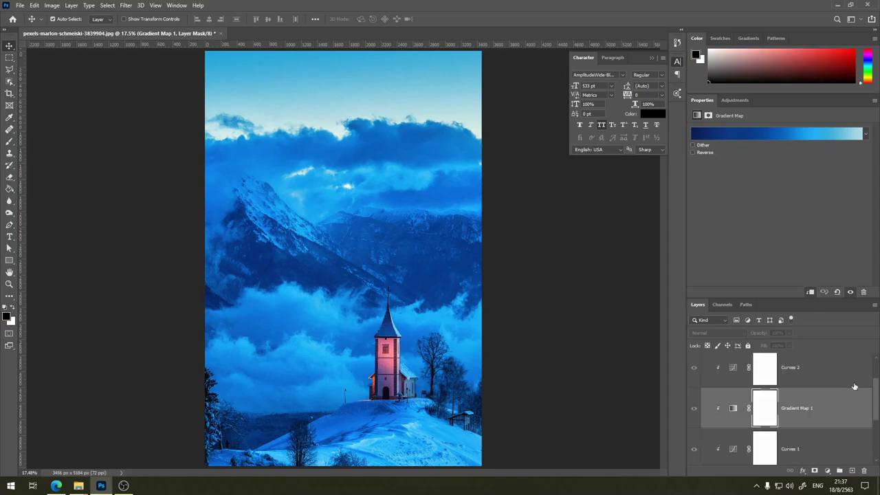
scroll(876, 406, up, 1)
drag(845, 453, 859, 391)
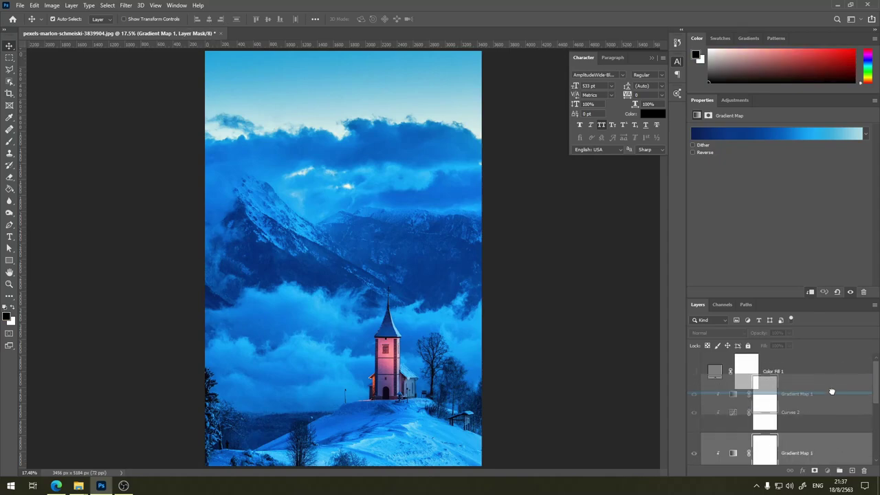
scroll(751, 413, down, 2)
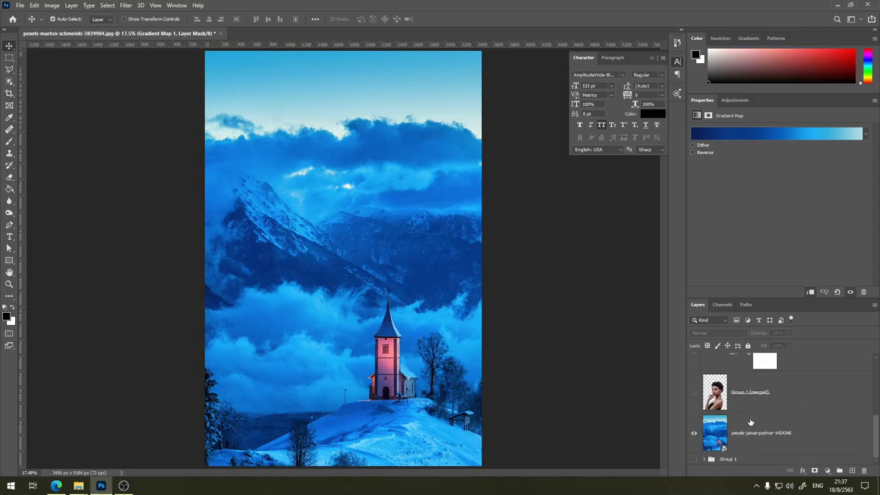
click(694, 392)
drag(877, 448, 877, 385)
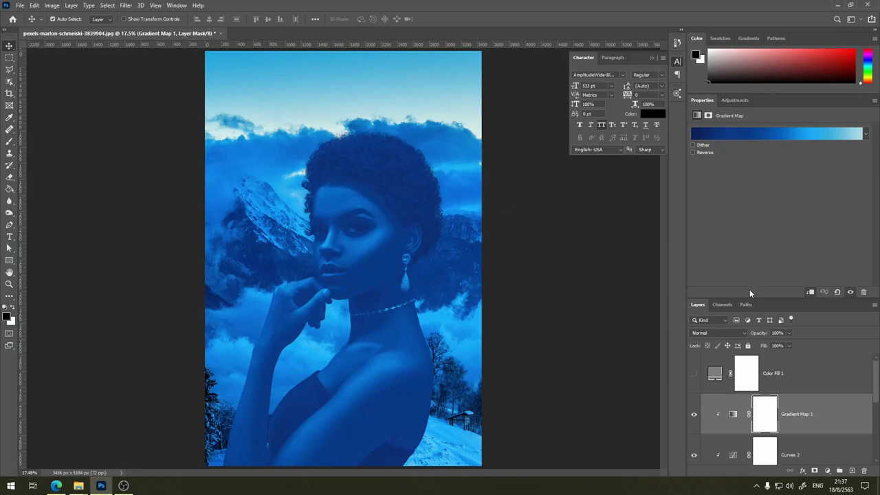
Blend Gradient Map 1 in Soft Light at 42% opacity, toggling it to compare
click(743, 332)
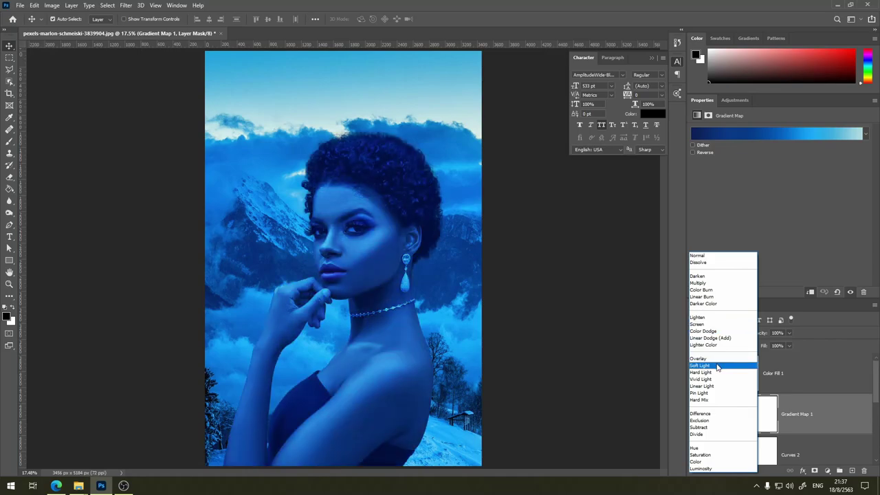
click(721, 365)
click(789, 333)
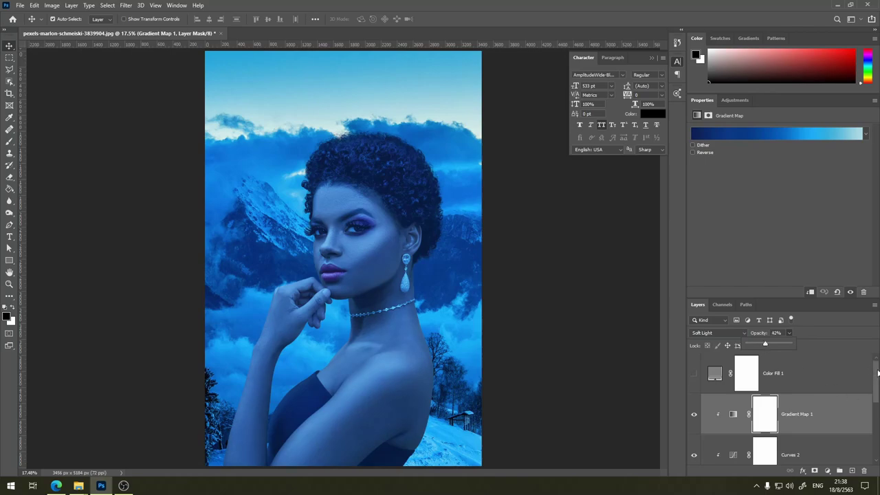
click(694, 416)
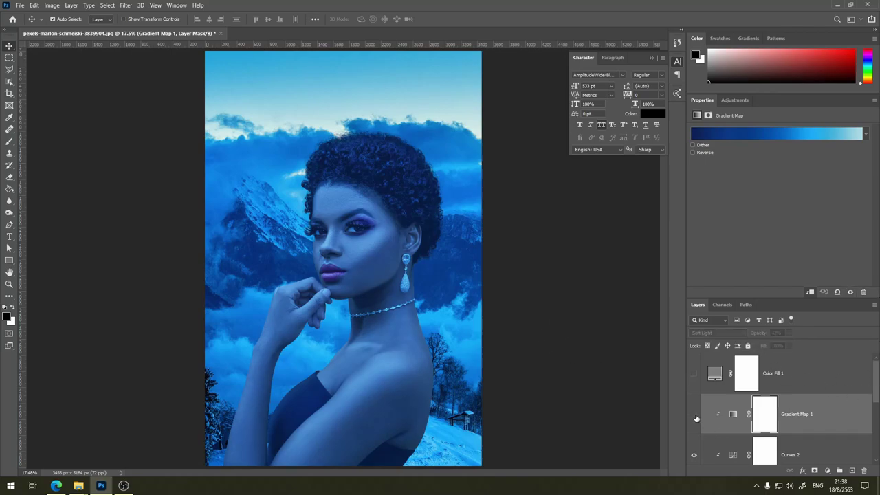
click(694, 416)
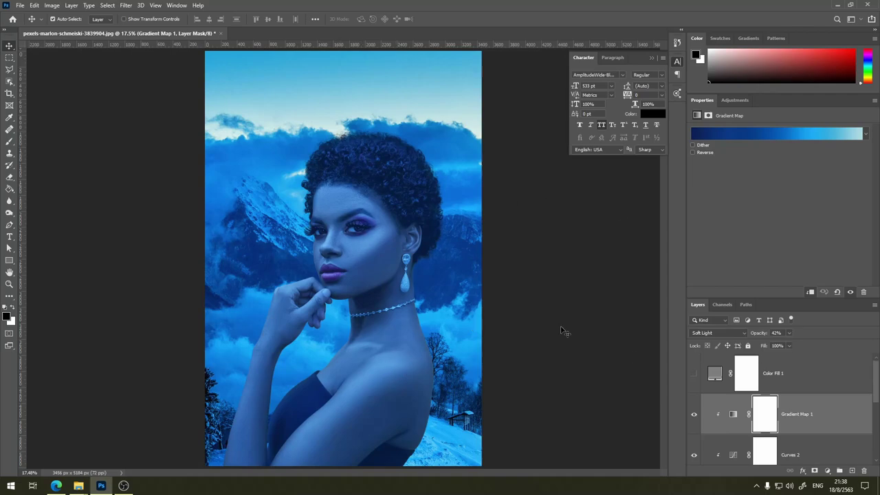
scroll(772, 420, down, 1)
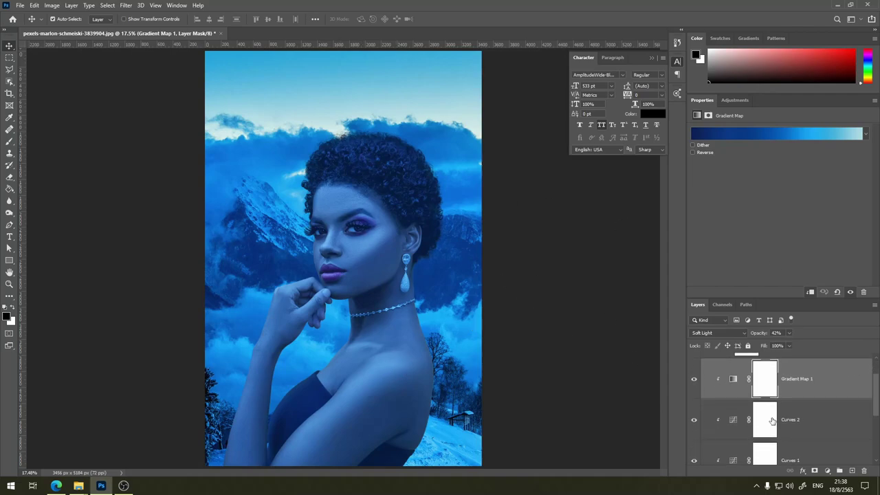
click(807, 427)
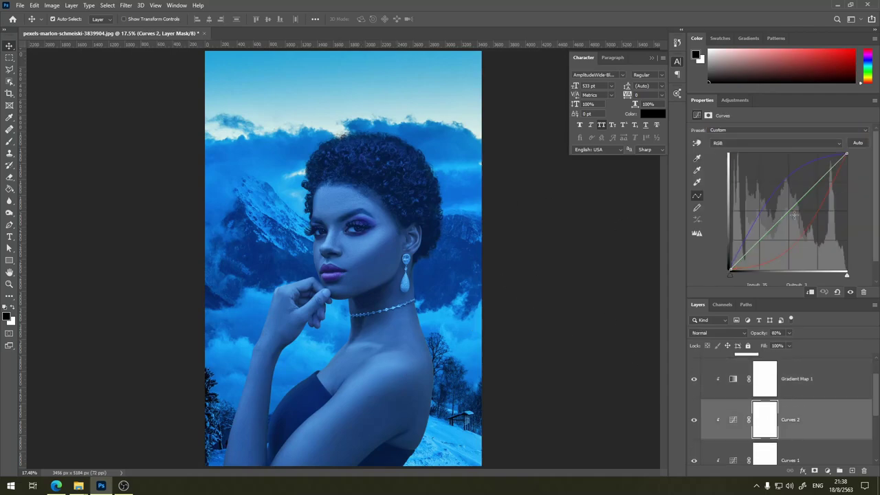
Set Curves 2 to 73% opacity, target its layer mask, and pick the Brush tool
click(791, 334)
click(772, 429)
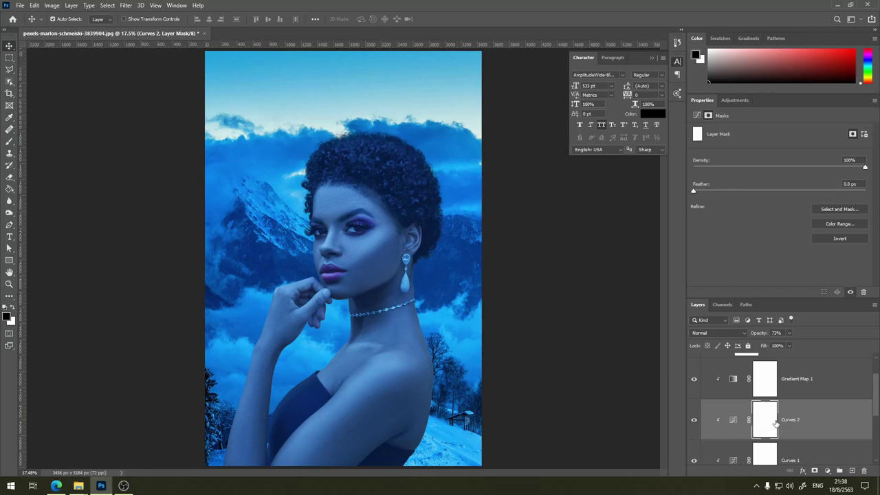
click(9, 141)
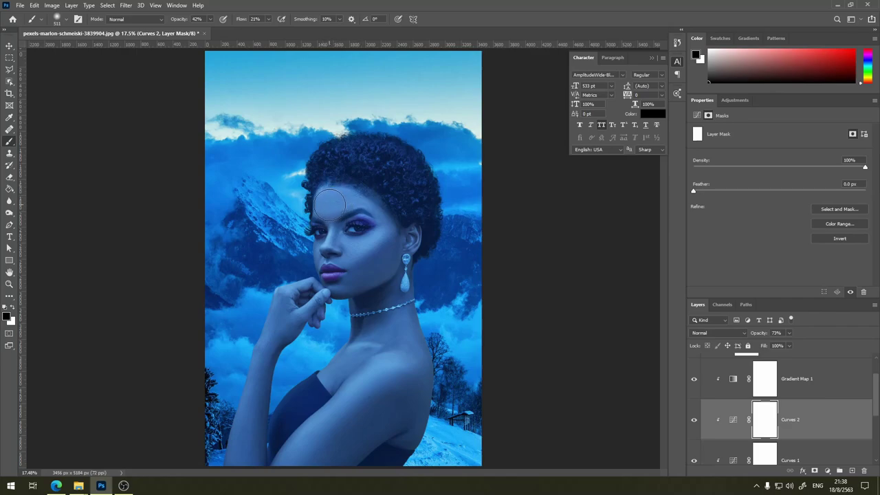
Set the brush to 24% flow and 65% opacity
click(268, 19)
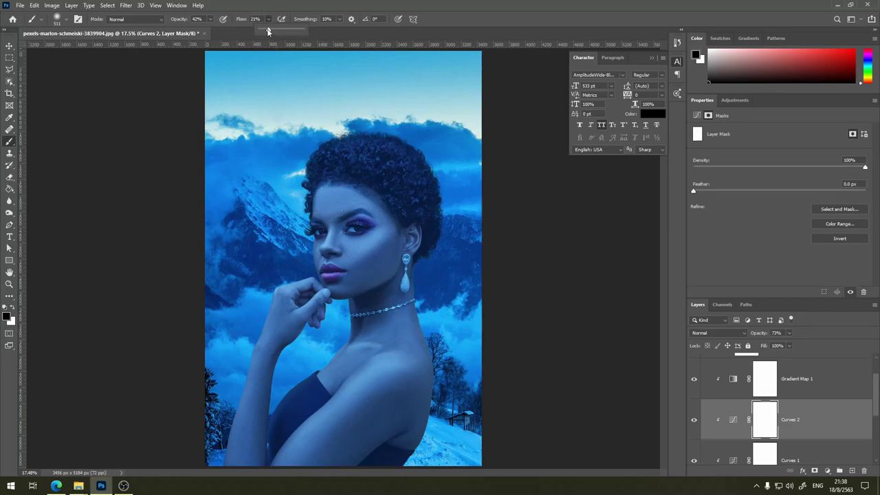
drag(267, 31, 223, 30)
click(210, 19)
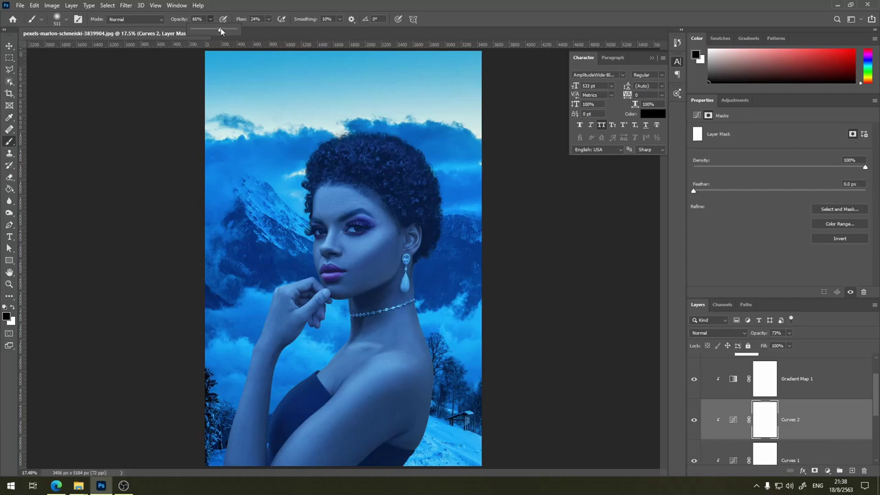
click(344, 202)
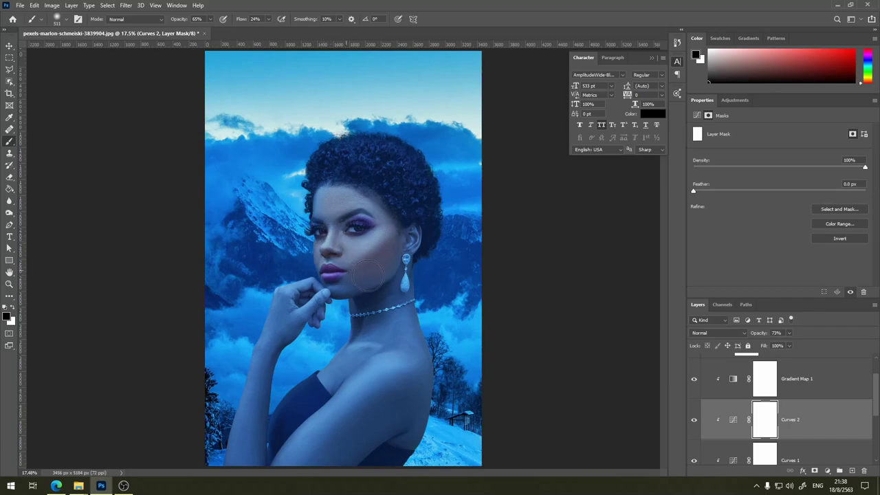
Paint the Curves 2 mask over the nose, eyes, earring, forehead and hairline
mouse_move(387, 266)
mouse_down()
mouse_move(361, 238)
mouse_move(377, 303)
mouse_up()
mouse_move(403, 265)
mouse_down()
mouse_move(398, 305)
mouse_move(330, 383)
mouse_move(383, 374)
mouse_move(383, 429)
mouse_move(397, 344)
mouse_move(414, 356)
mouse_move(404, 310)
mouse_move(420, 392)
mouse_move(410, 437)
mouse_move(374, 371)
mouse_move(343, 418)
mouse_move(289, 458)
mouse_move(345, 427)
mouse_move(316, 479)
mouse_move(343, 454)
mouse_move(334, 404)
mouse_move(247, 411)
mouse_move(245, 475)
mouse_move(241, 440)
mouse_move(247, 448)
mouse_move(272, 336)
mouse_move(286, 305)
mouse_move(319, 291)
mouse_move(290, 306)
mouse_move(315, 297)
mouse_move(302, 307)
mouse_up()
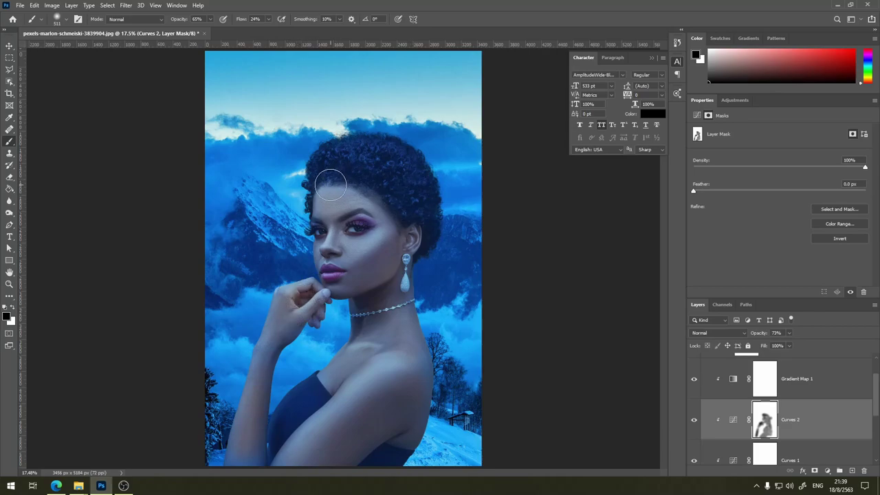
mouse_move(328, 187)
mouse_down()
mouse_move(317, 173)
mouse_move(373, 195)
mouse_move(395, 268)
mouse_move(367, 285)
mouse_move(333, 260)
mouse_move(350, 256)
mouse_up()
Apply Levels to the Curves 2 mask with black input 18 and darker midtones
key(ctrl+l)
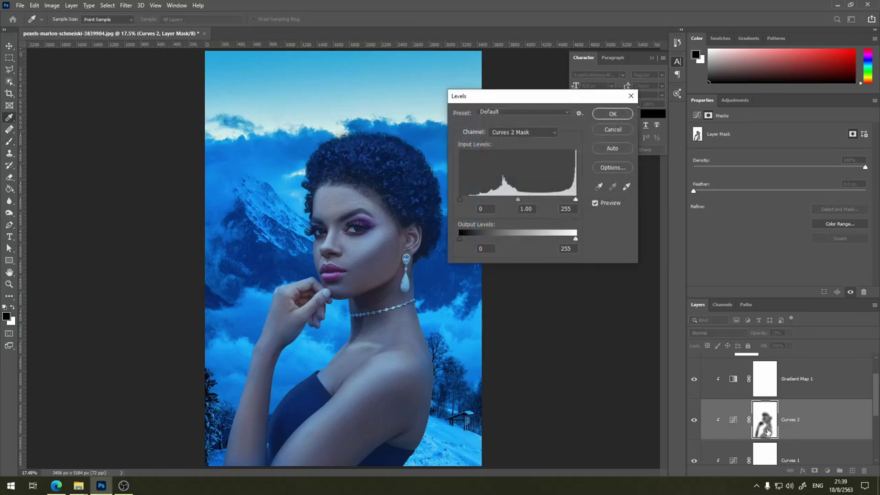
mouse_move(520, 200)
mouse_down()
mouse_move(531, 196)
mouse_move(510, 200)
mouse_up()
drag(519, 199, 588, 202)
drag(523, 200, 572, 200)
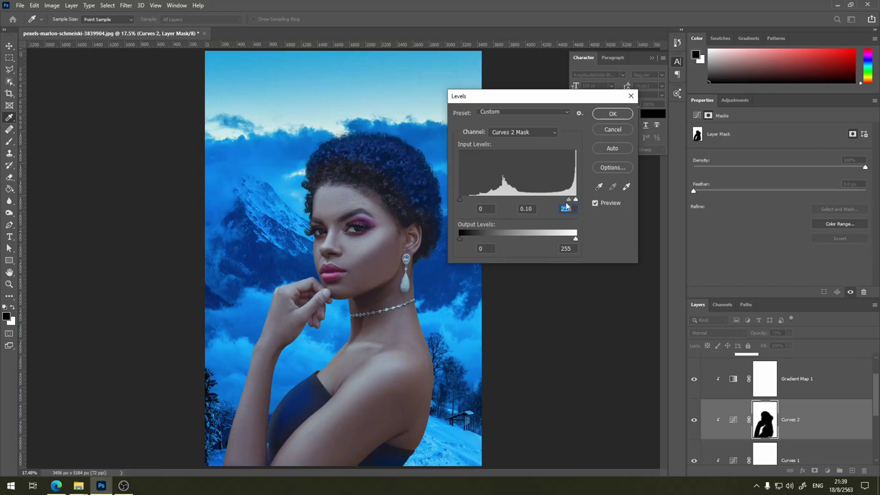
drag(574, 200, 516, 198)
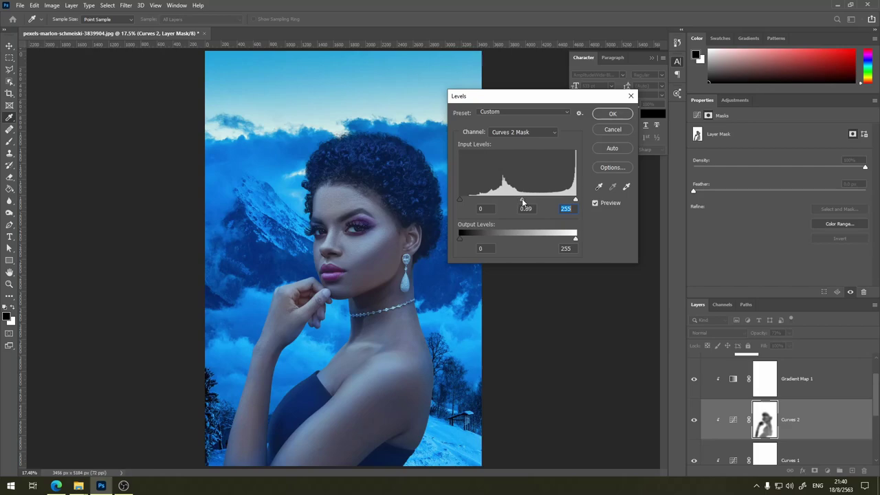
click(521, 198)
drag(460, 200, 468, 200)
mouse_move(525, 199)
mouse_down()
mouse_move(514, 198)
mouse_move(528, 204)
mouse_up()
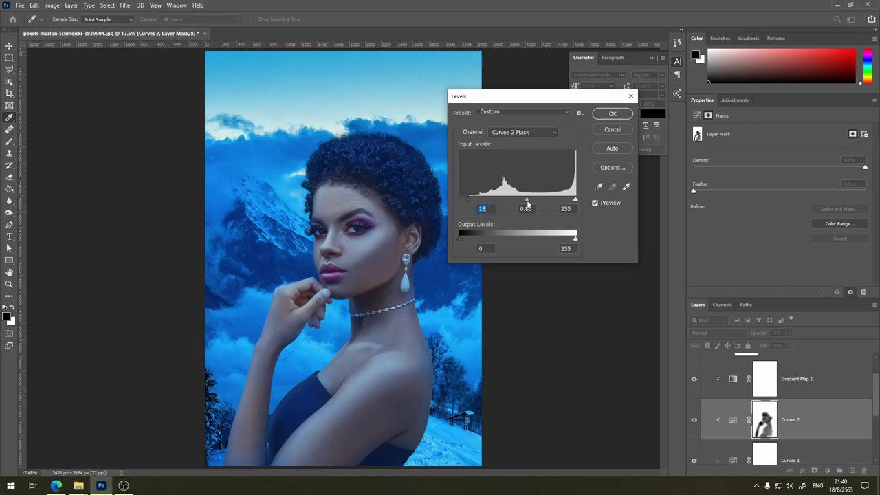
drag(530, 203, 524, 203)
key(Tab)
mouse_move(525, 200)
mouse_down()
mouse_move(547, 198)
mouse_move(537, 200)
mouse_up()
Commit the mask's Levels adjustment and bring up the Filter menu's blur options
click(616, 115)
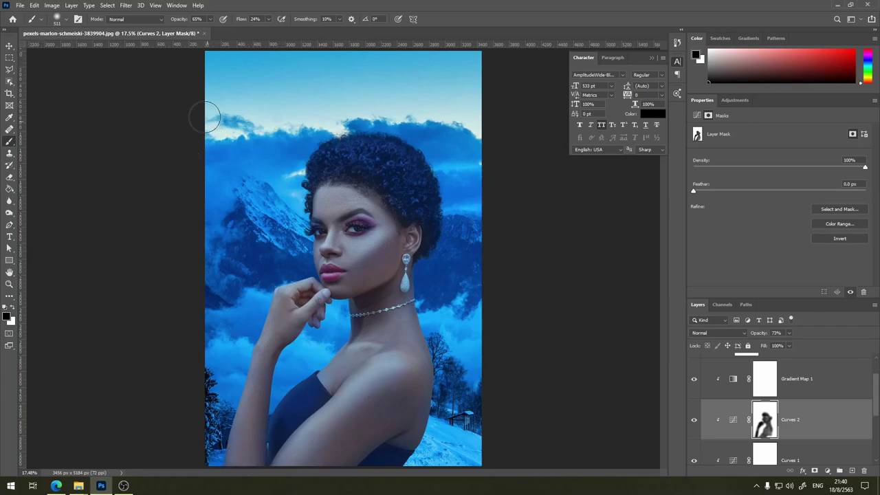
click(125, 6)
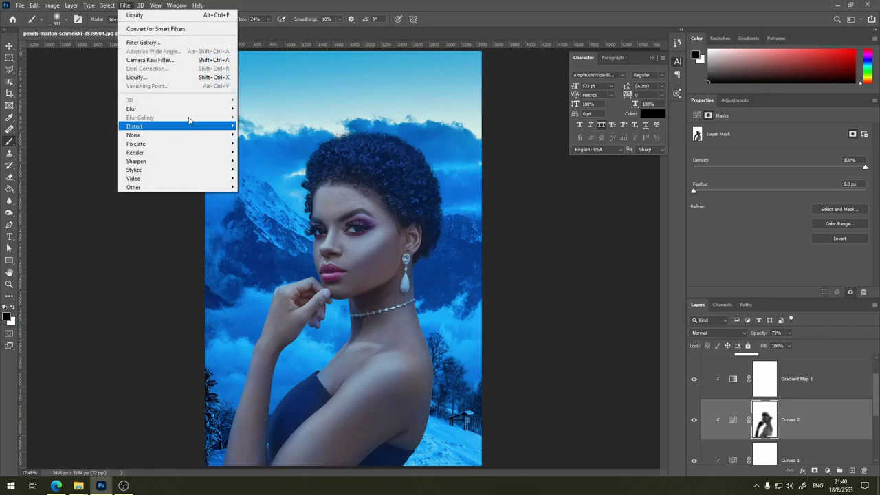
mouse_move(131, 108)
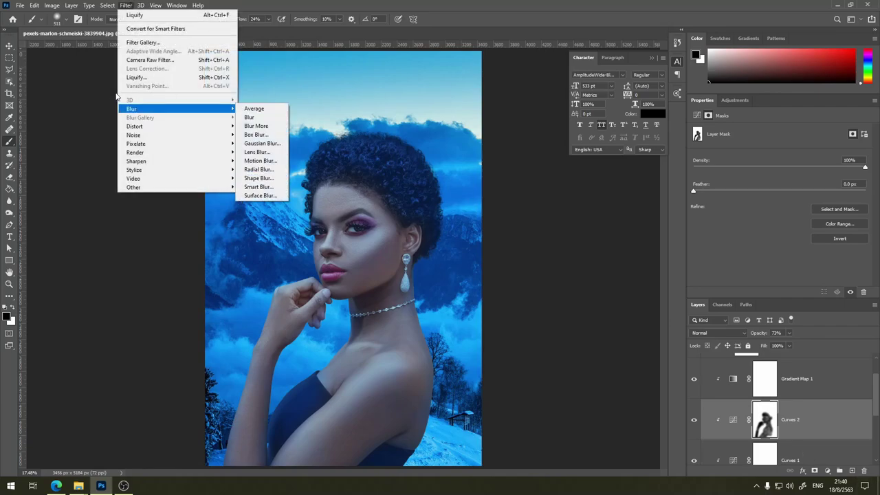
Soften the Curves 2 mask with a Gaussian Blur of about 150 px radius
click(272, 143)
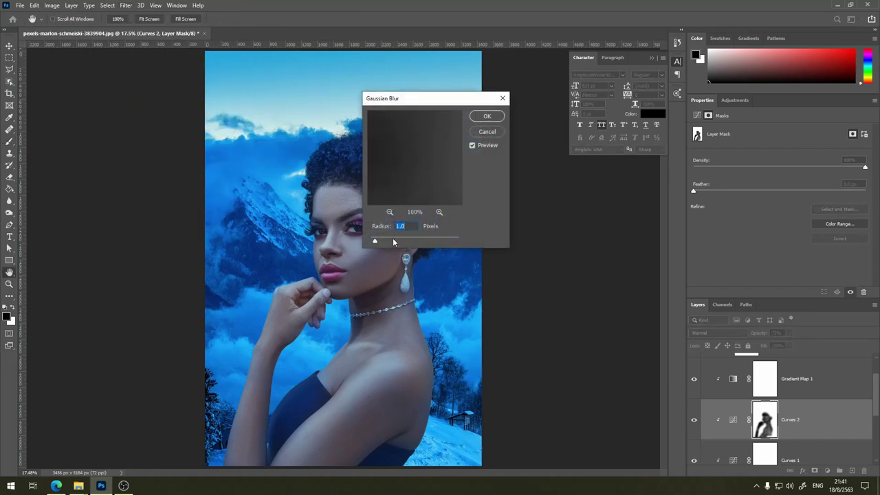
click(390, 211)
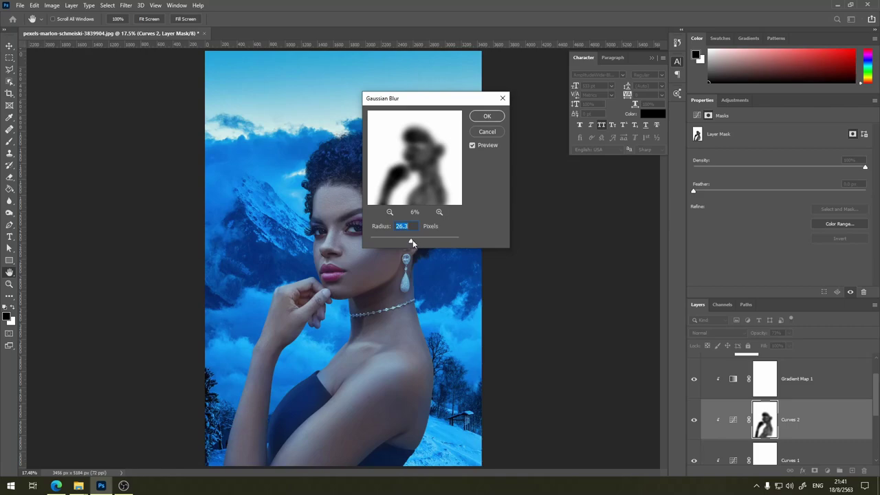
drag(430, 242, 379, 242)
click(486, 115)
Compare lower opacities for Curves 2, settling back at 73%
click(790, 333)
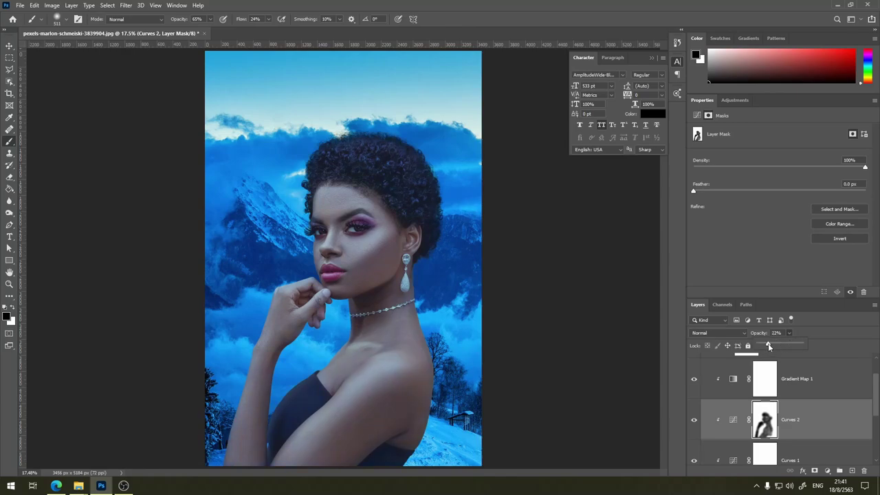
drag(768, 343, 762, 344)
click(788, 344)
click(694, 421)
key(ctrl+minus)
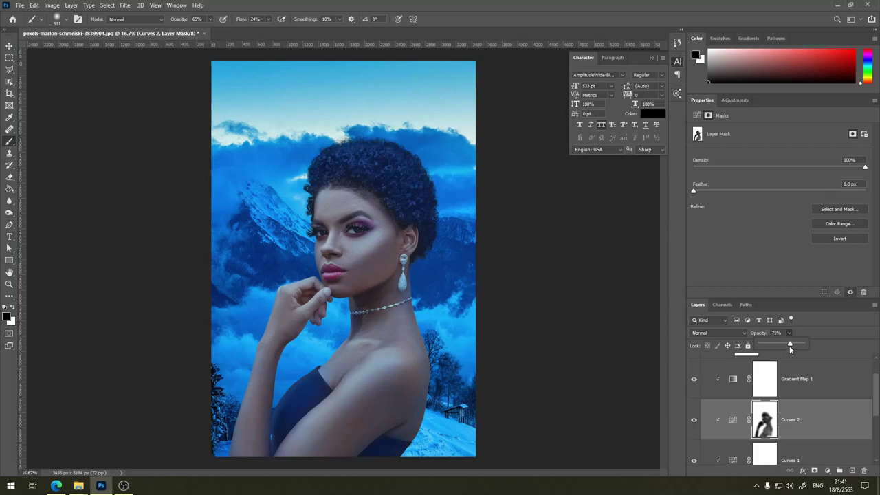
drag(791, 348, 786, 346)
drag(789, 351, 792, 351)
Set up a white 3937 px brush at 5% flow
click(13, 311)
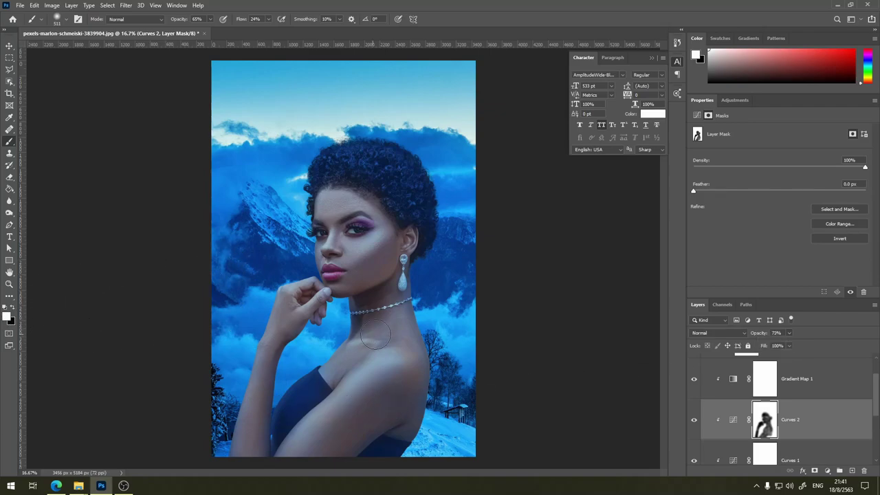
right_click(383, 315)
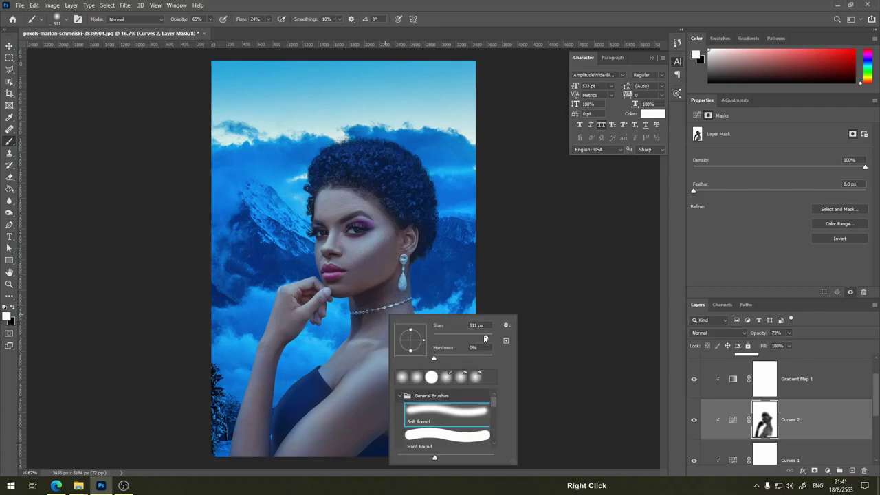
drag(487, 340, 493, 340)
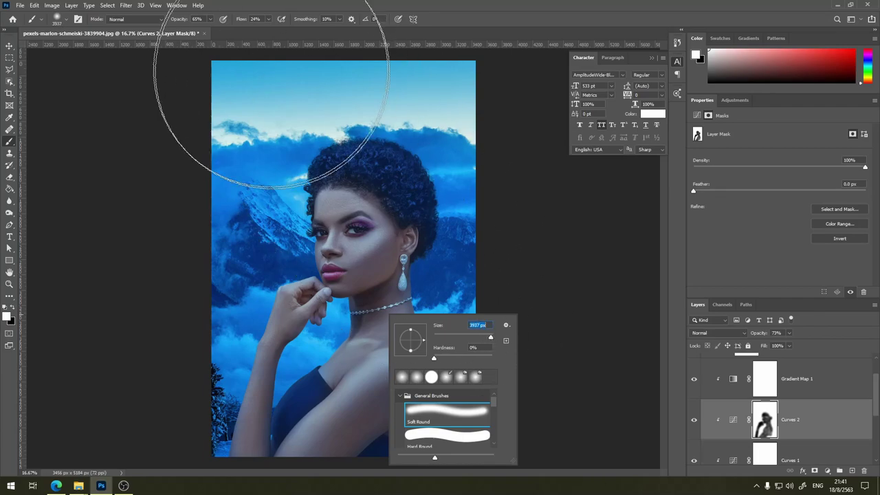
click(268, 21)
drag(265, 31, 256, 31)
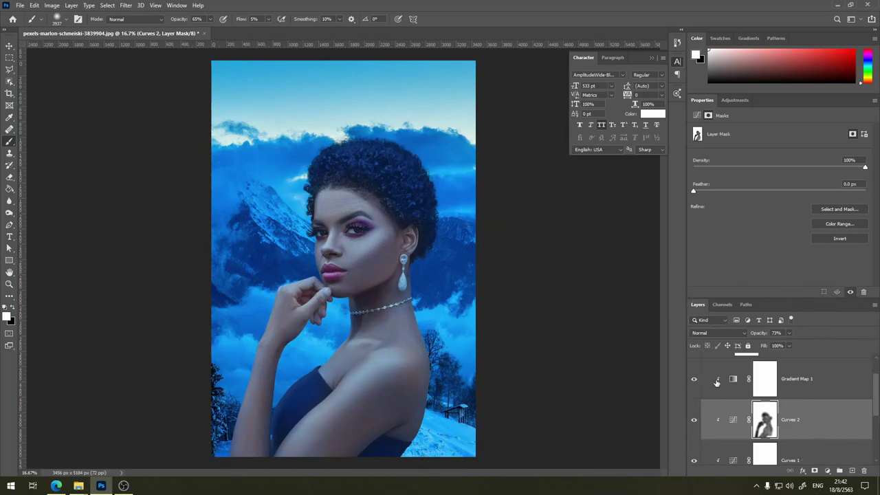
Paint white over the arm and body while viewing the Curves 2 mask alone
alt+click(767, 431)
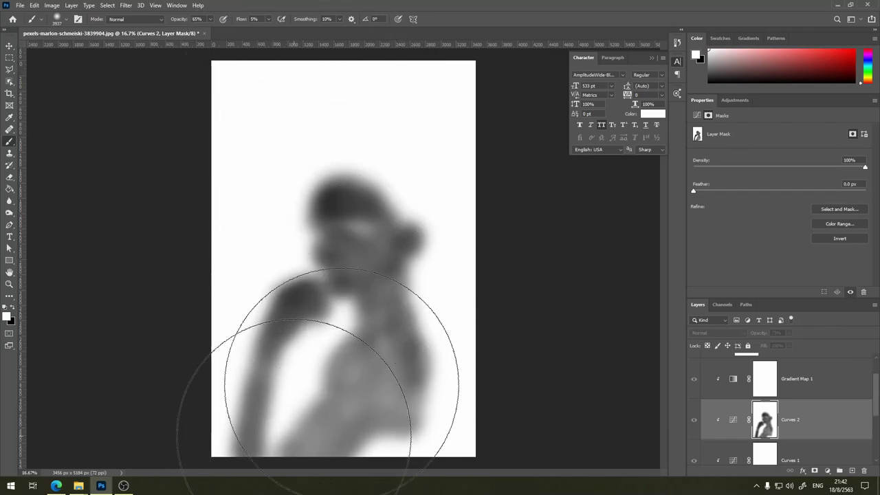
drag(440, 321, 285, 267)
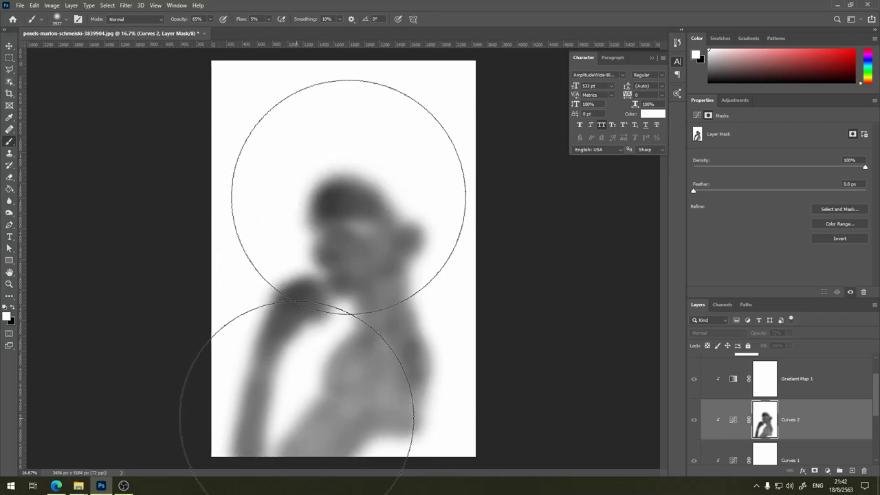
drag(349, 197, 344, 383)
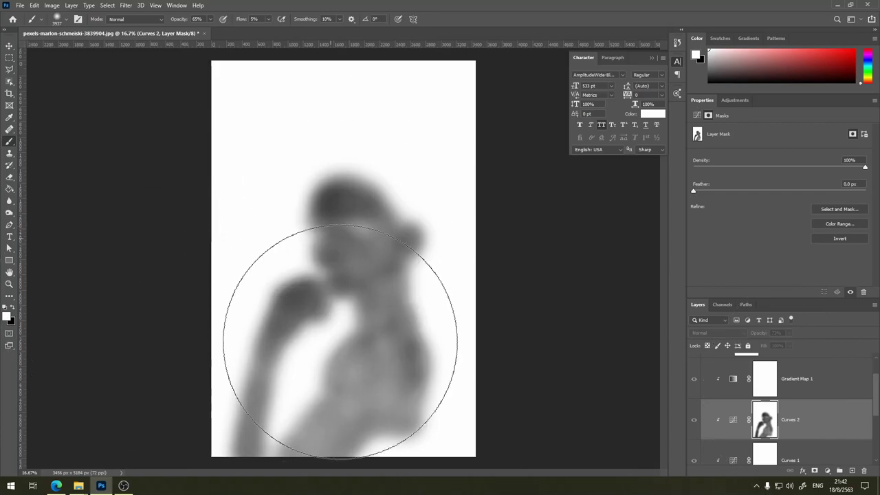
alt+click(766, 431)
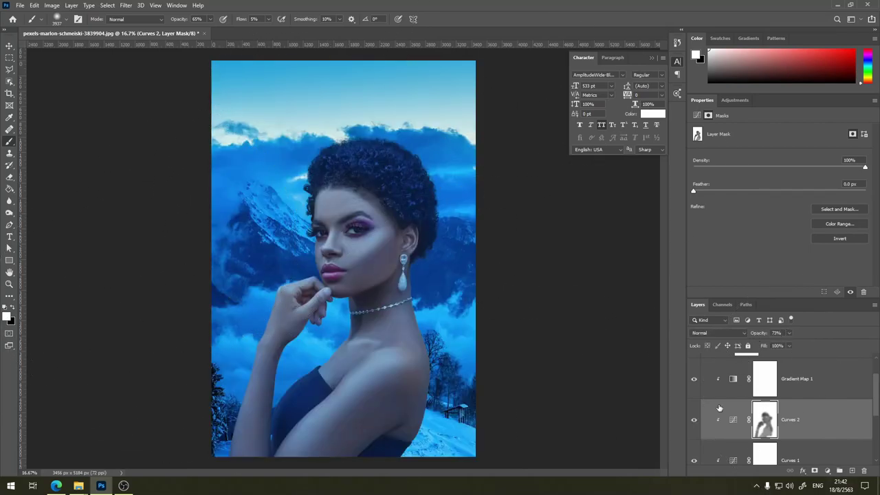
click(693, 420)
click(694, 420)
key(ctrl+minus)
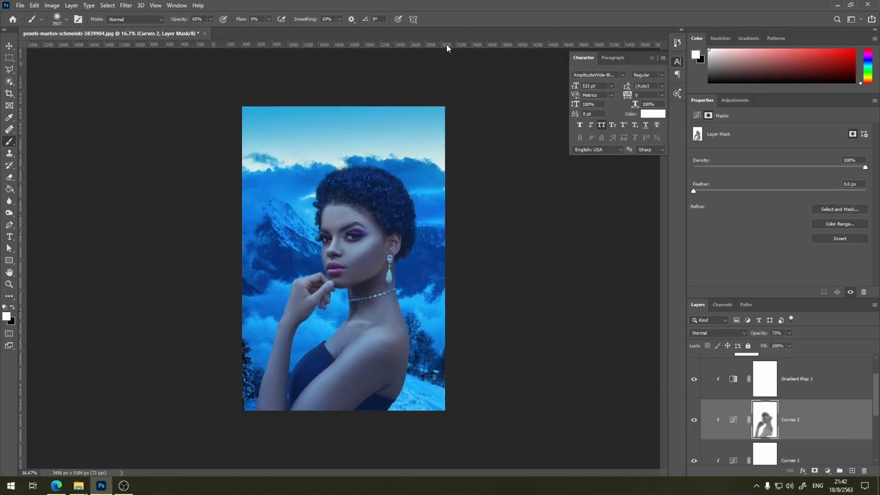
key(ctrl+minus)
key(ctrl+plus)
key(ctrl+plus)
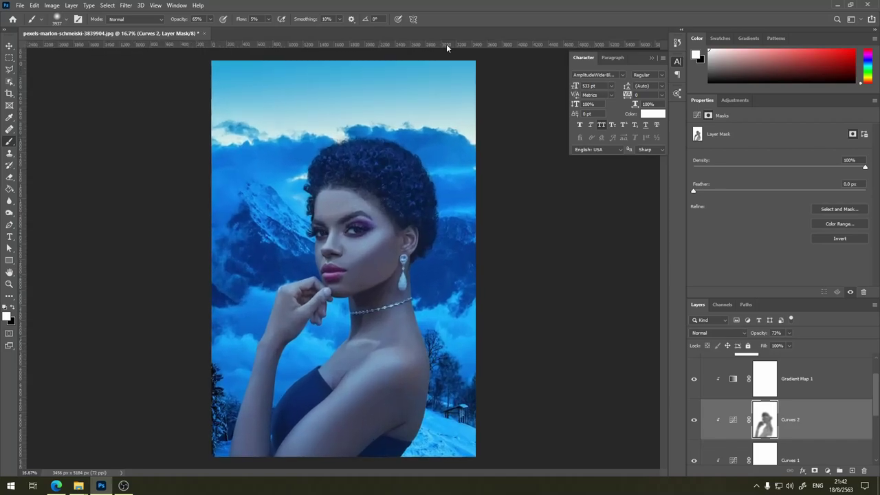
right_click(759, 427)
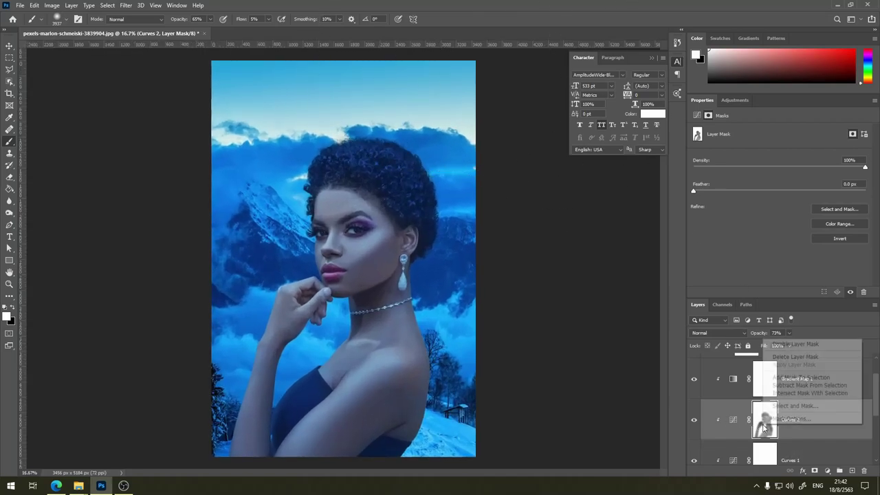
click(791, 345)
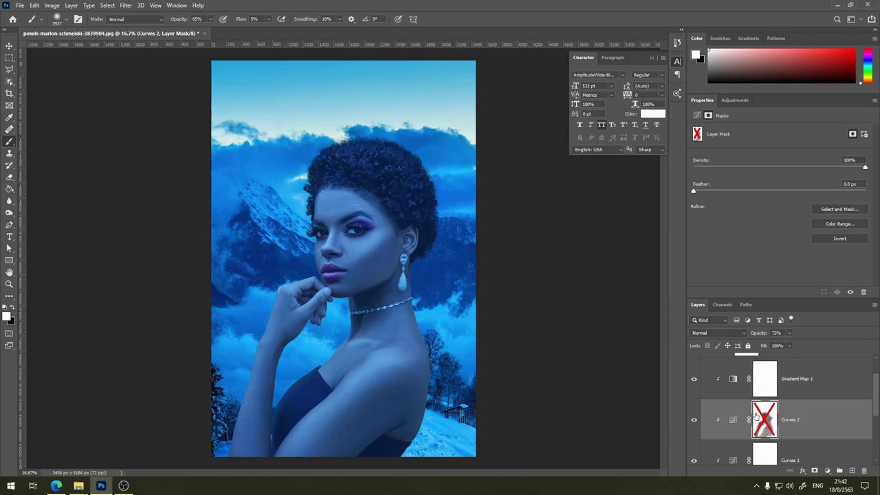
right_click(763, 419)
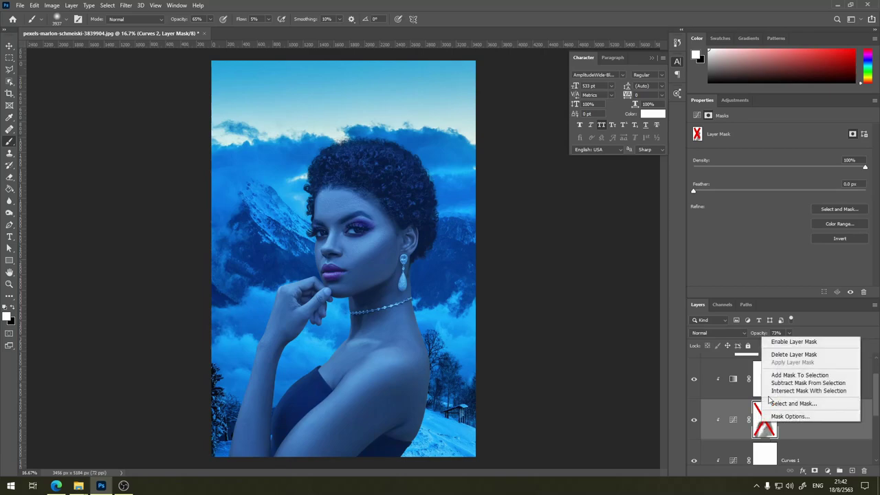
click(779, 343)
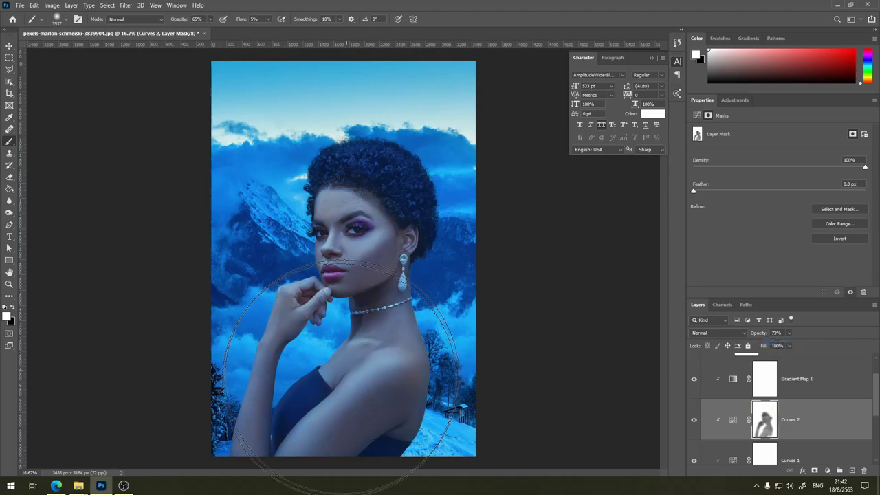
key(ctrl+minus)
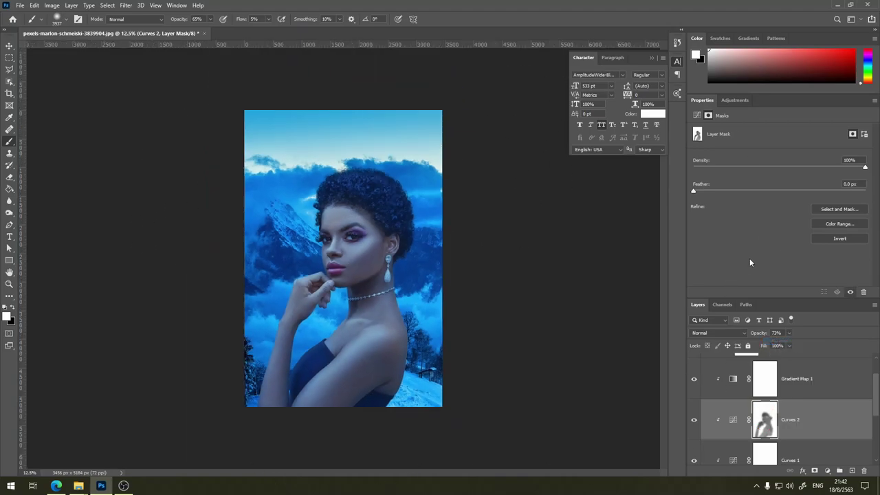
Zoom back in and make black the foreground painting colour
key(ctrl+plus)
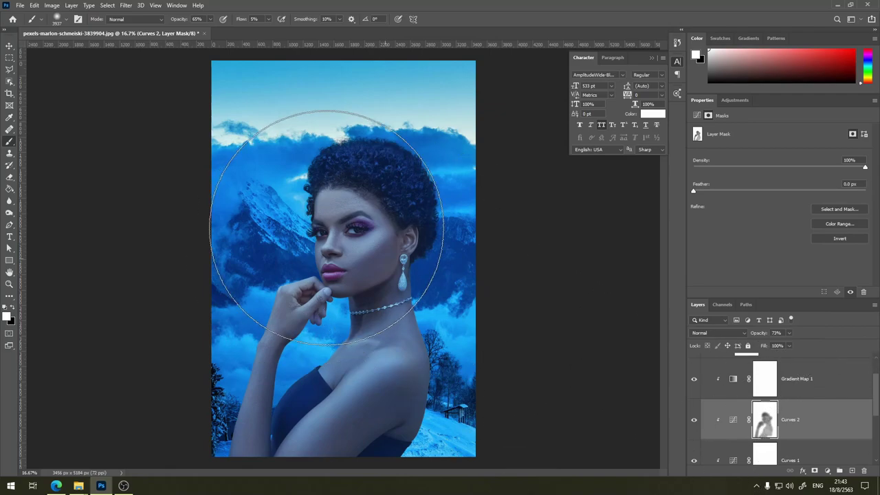
click(12, 308)
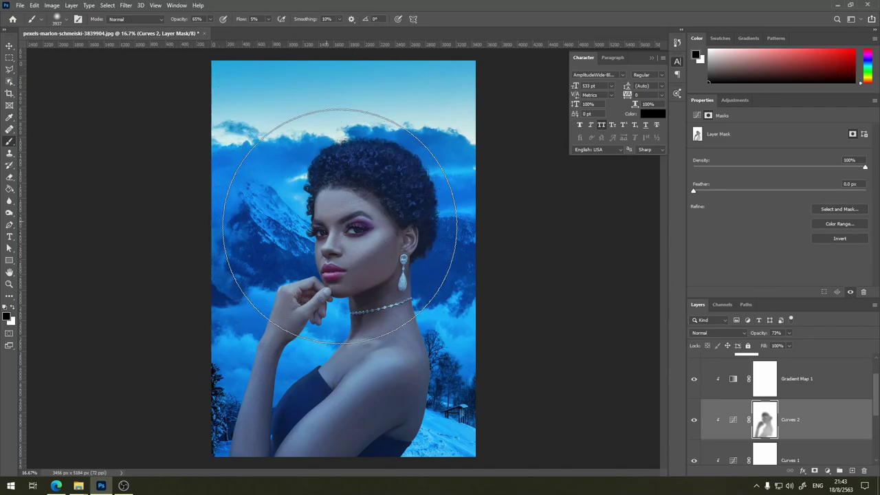
Paint black around the head, then with a 2100 px brush over the neck and shoulder
drag(339, 225, 344, 245)
key(bracketleft)
key(bracketleft)
key(bracketleft)
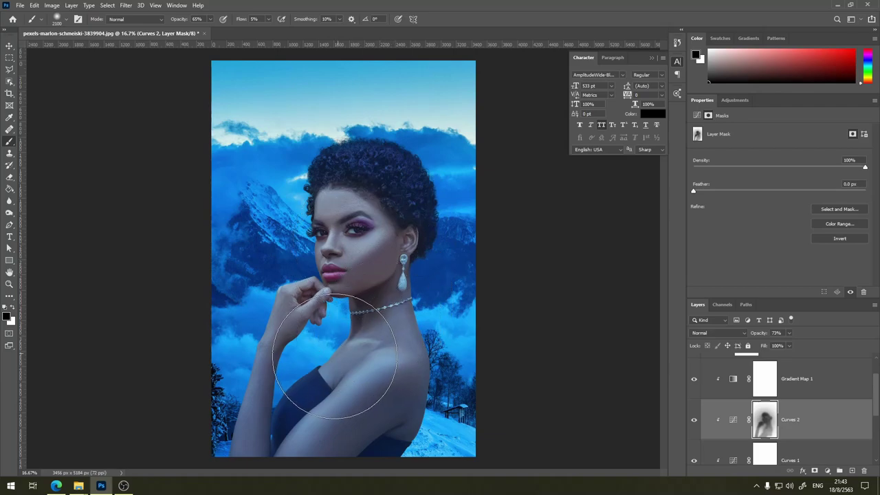
mouse_move(334, 356)
mouse_down()
mouse_move(385, 359)
mouse_move(348, 377)
mouse_up()
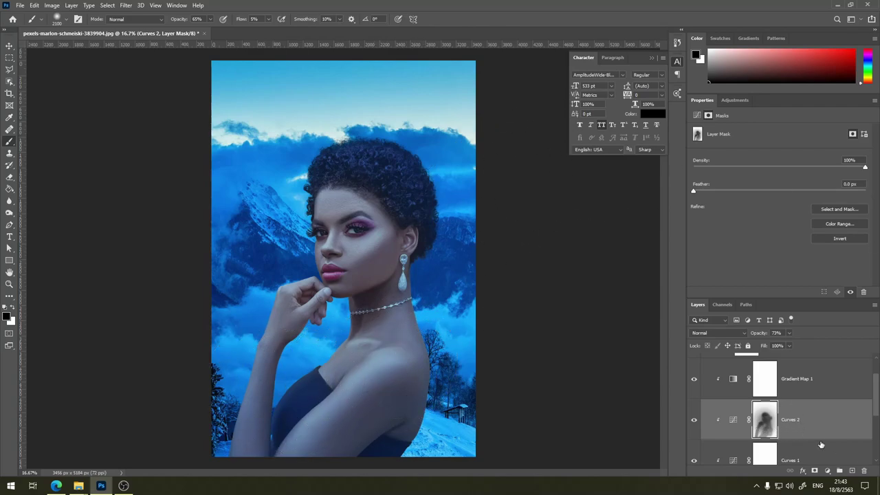
alt+click(765, 424)
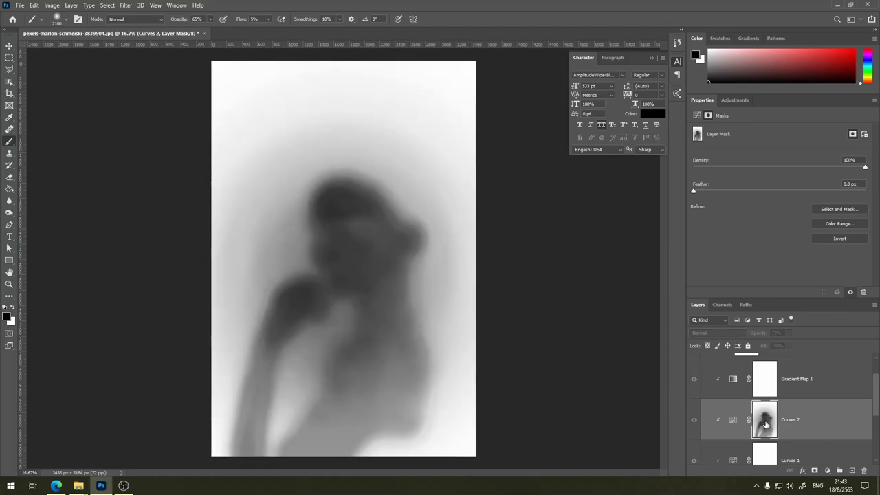
alt+click(765, 424)
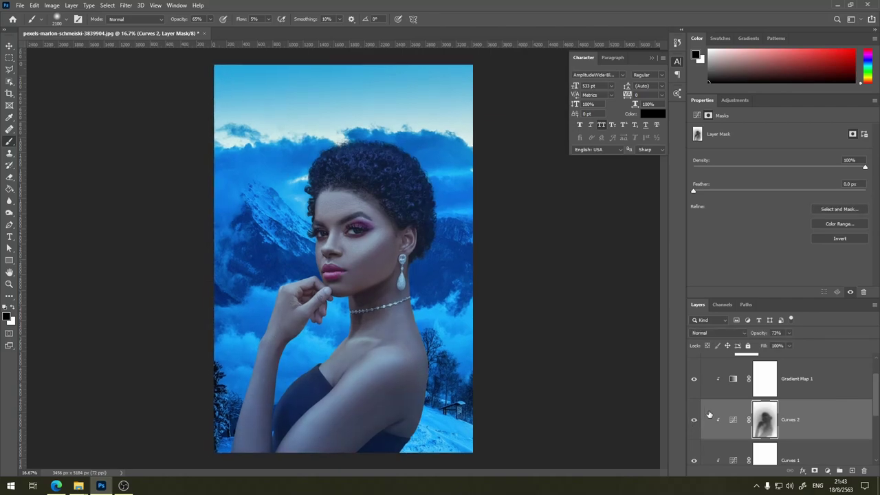
key(ctrl+minus)
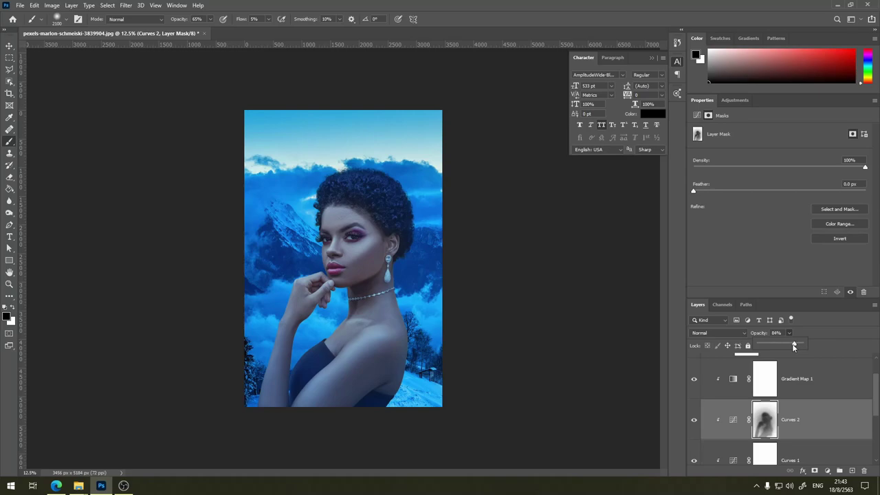
key(ctrl+minus)
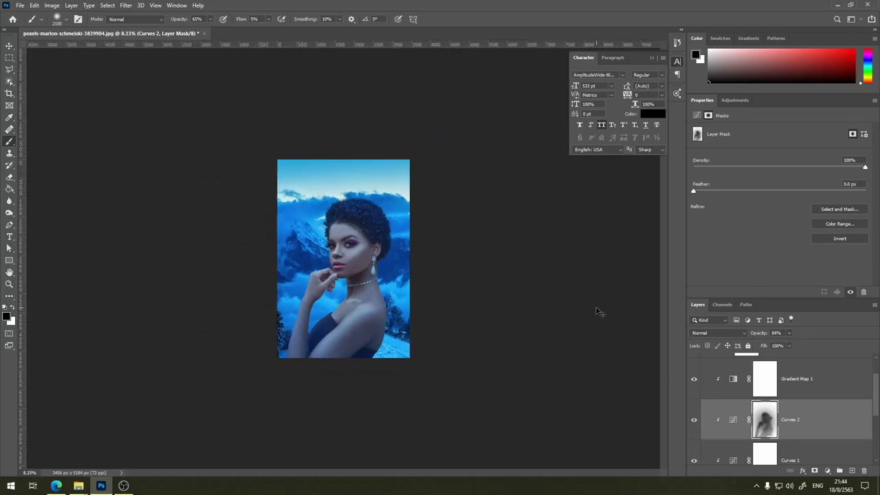
key(ctrl+plus)
key(ctrl+plus)
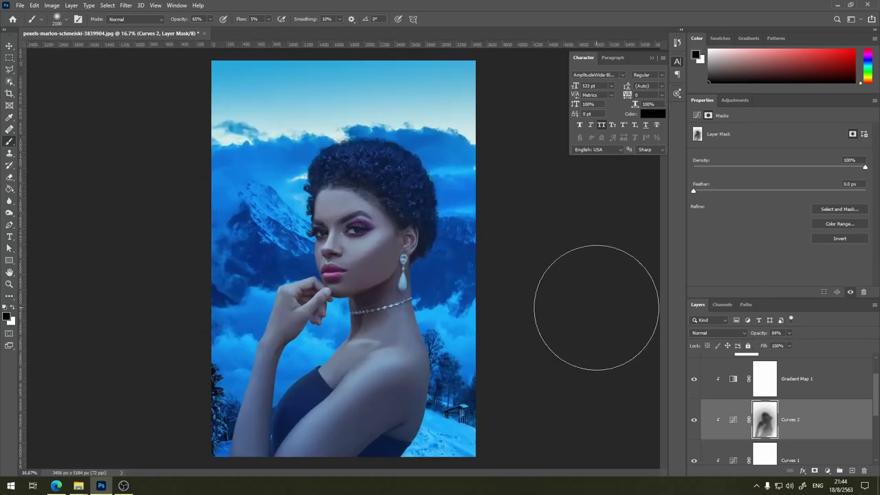
drag(811, 298, 823, 175)
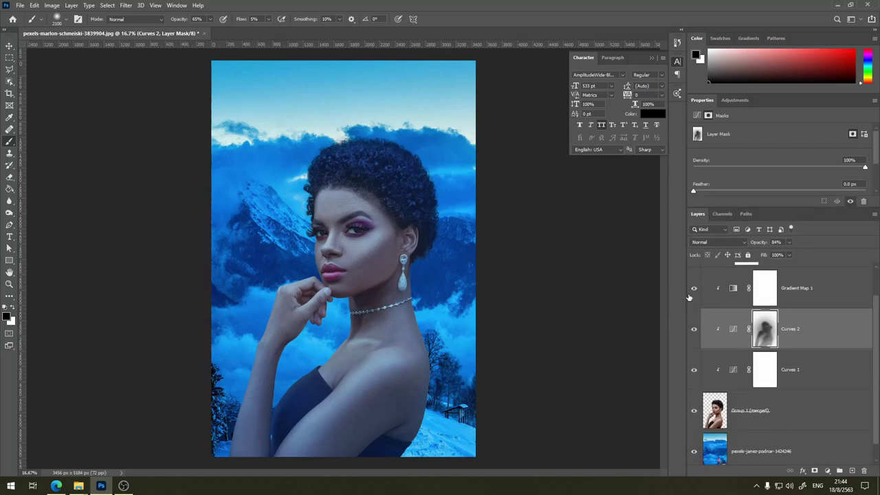
drag(693, 290, 697, 397)
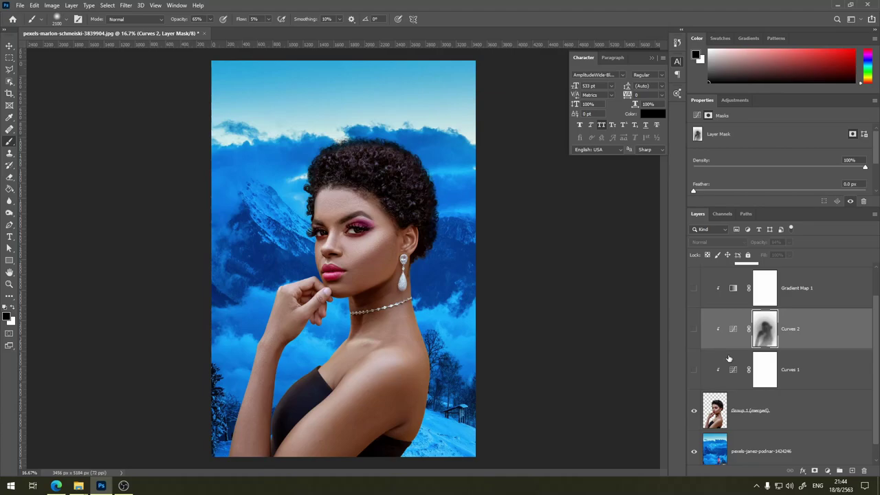
click(693, 371)
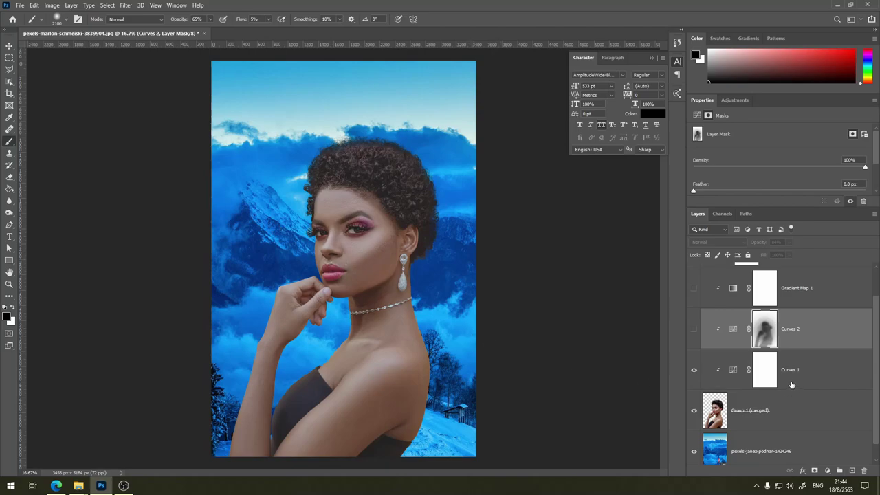
click(694, 330)
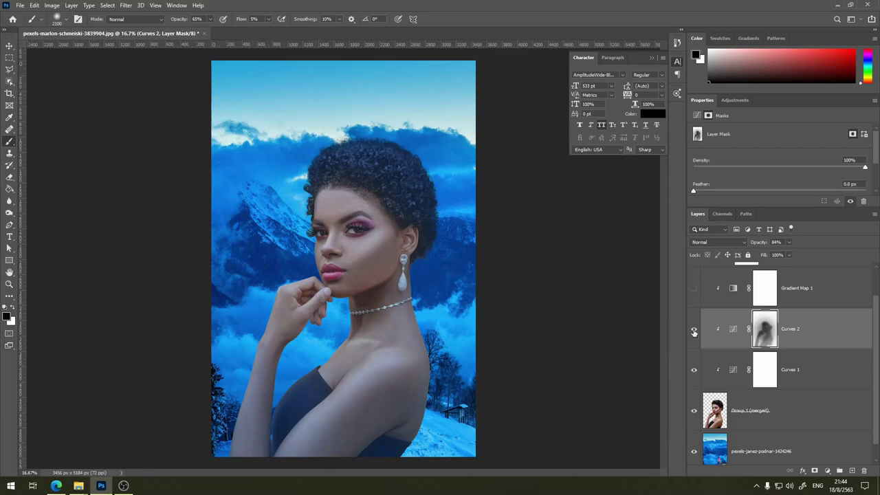
click(694, 331)
click(694, 331)
click(694, 288)
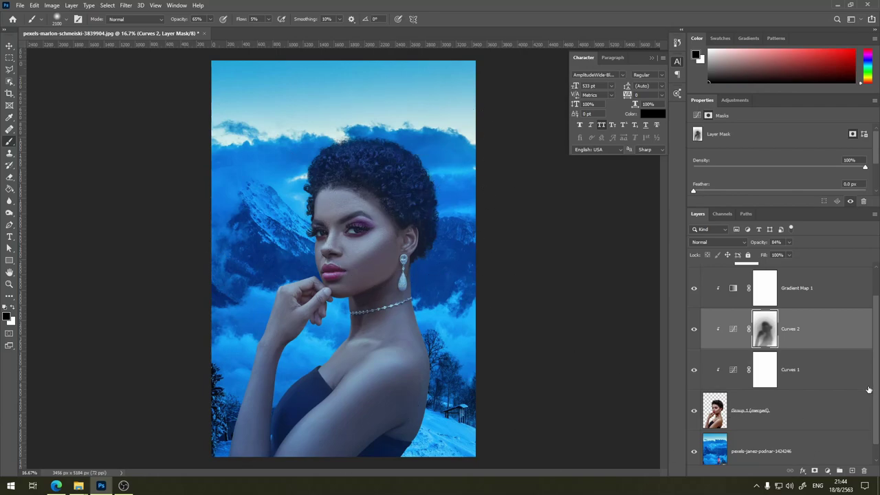
drag(877, 393, 878, 350)
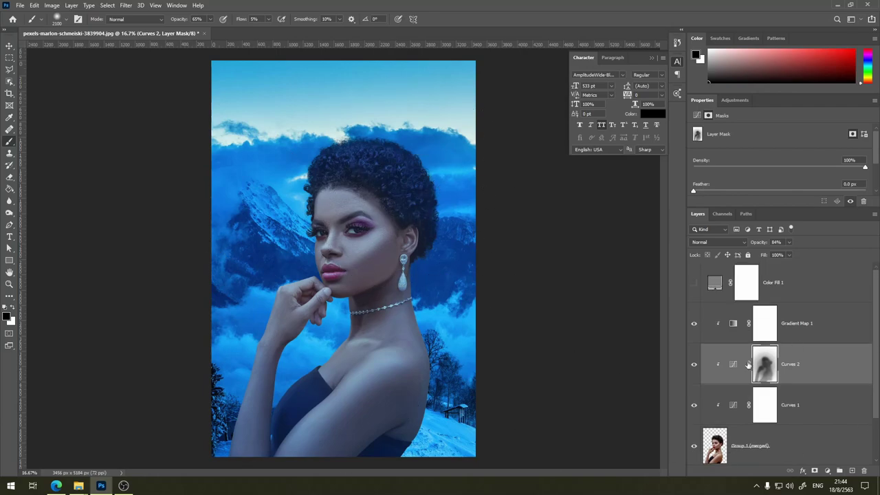
Hide the grading layers and group Gradient Map 1 through Curves 1 into Group 2
drag(694, 363, 695, 407)
click(814, 416)
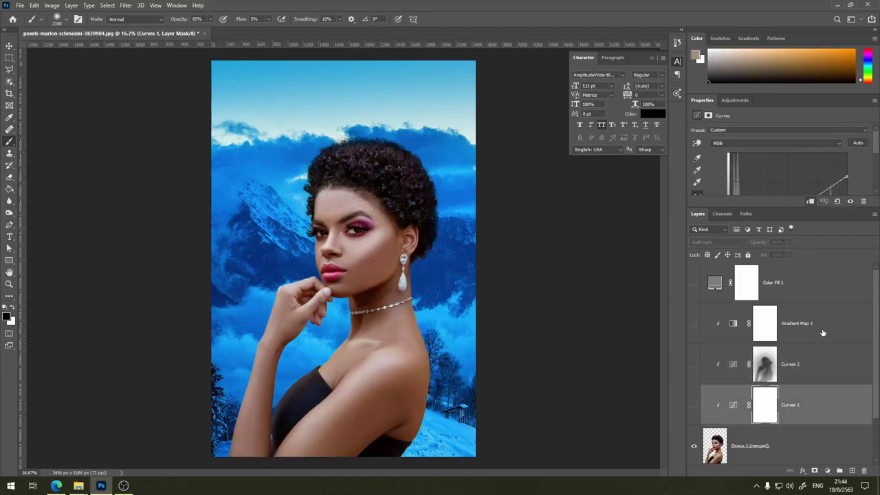
shift+click(821, 330)
click(839, 471)
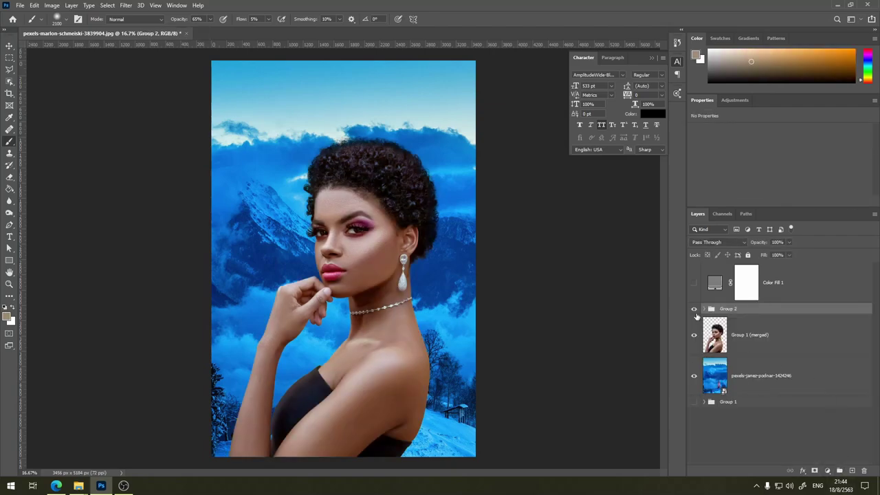
Expand Group 2 and toggle its visibility to compare the grading
click(704, 308)
drag(693, 375, 693, 416)
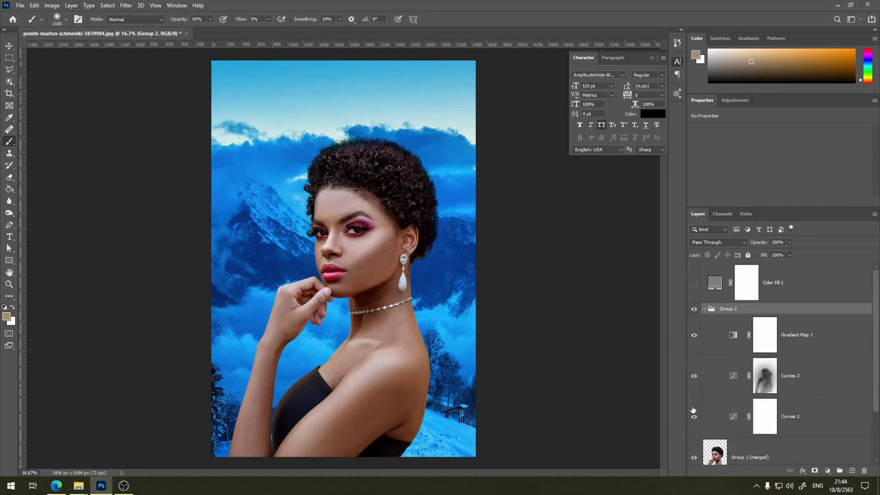
click(694, 309)
click(695, 308)
click(694, 308)
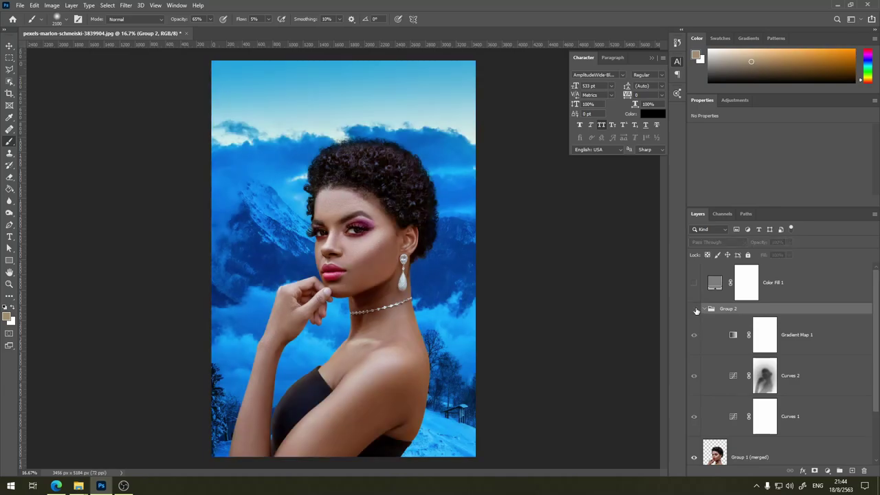
click(694, 309)
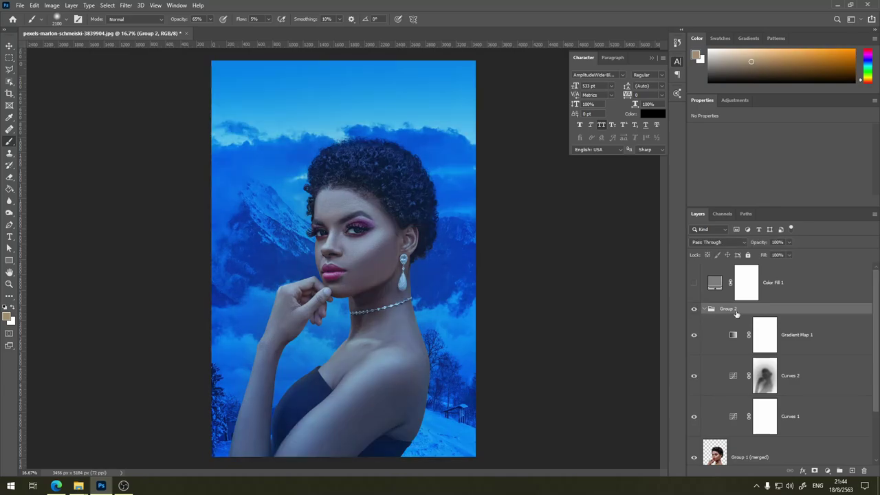
Reselect the three adjustment layers, collapse Group 2 and undo the grouping
right_click(798, 309)
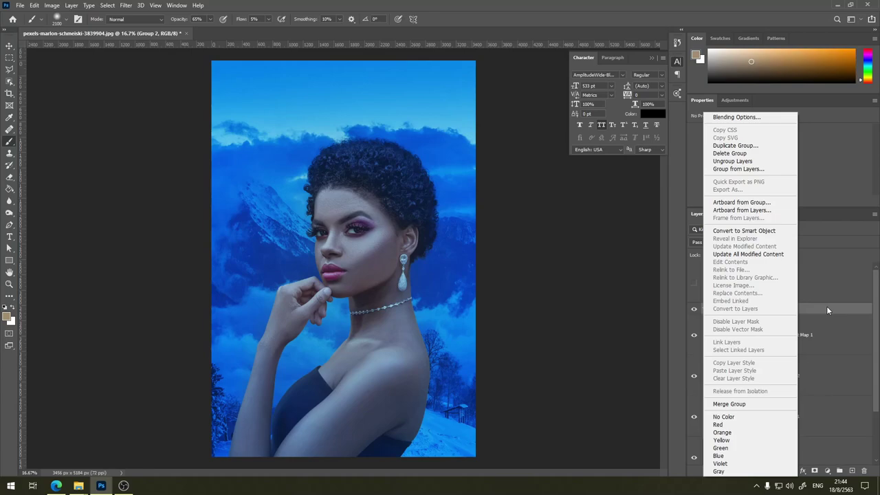
click(826, 311)
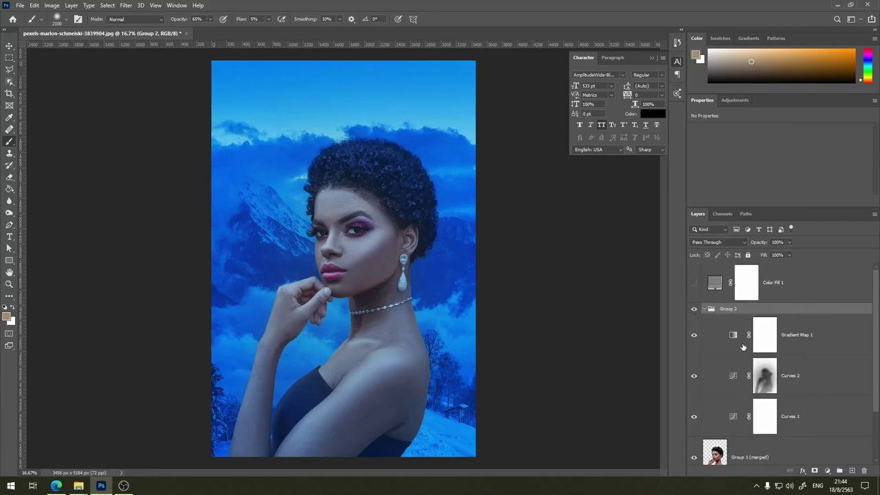
click(812, 344)
shift+click(825, 416)
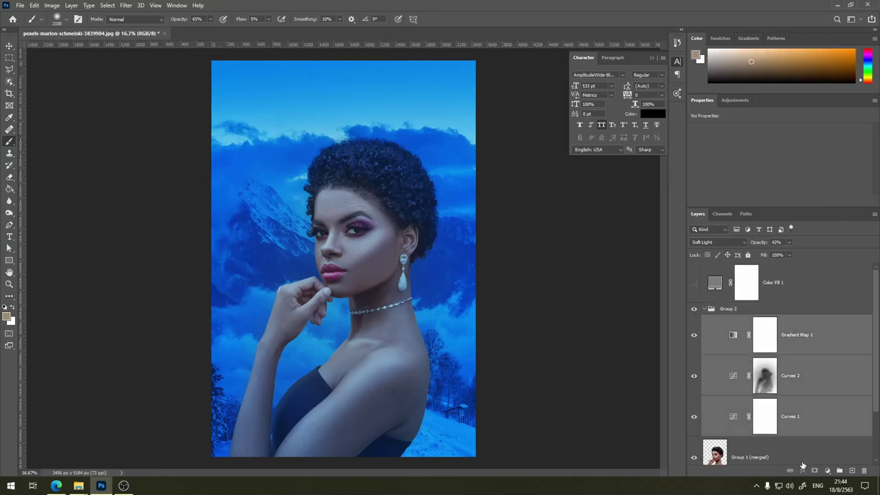
click(729, 310)
click(704, 308)
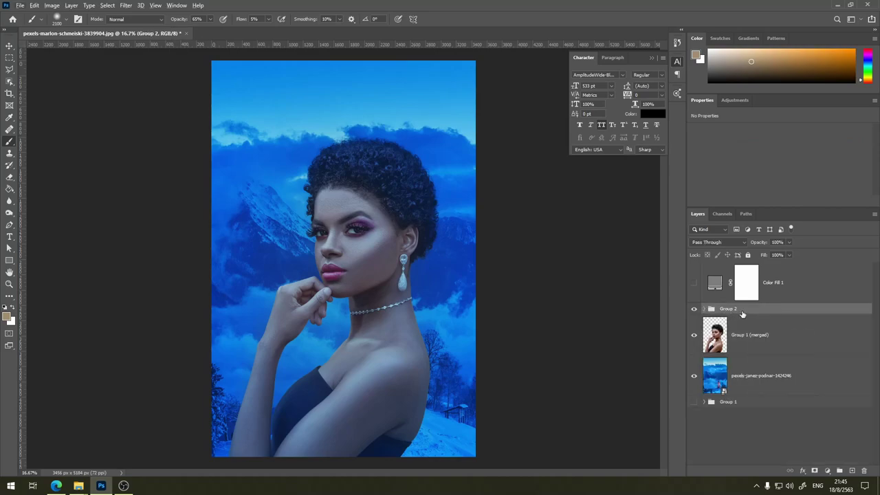
key(ctrl+comma)
key(ctrl+comma)
key(ctrl+comma)
key(ctrl+comma)
key(alt+z)
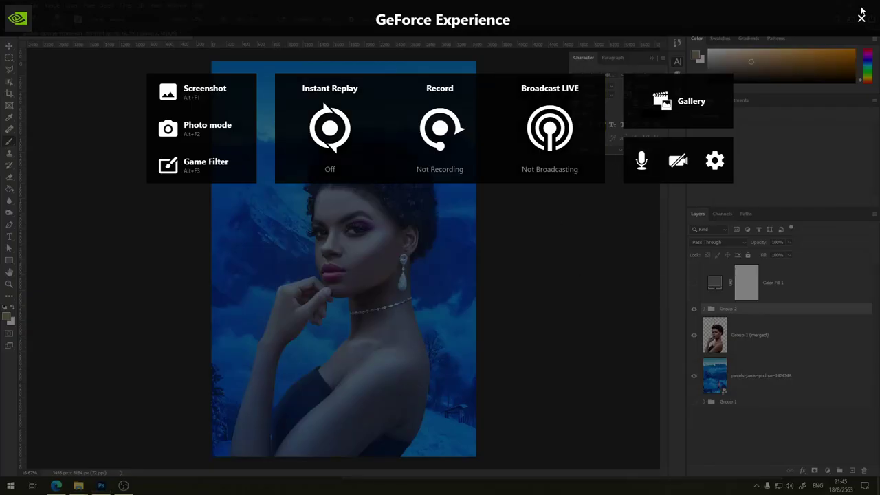
click(860, 15)
key(ctrl+comma)
Ungroup the adjustment layers and make them visible again
key(ctrl+shift+g)
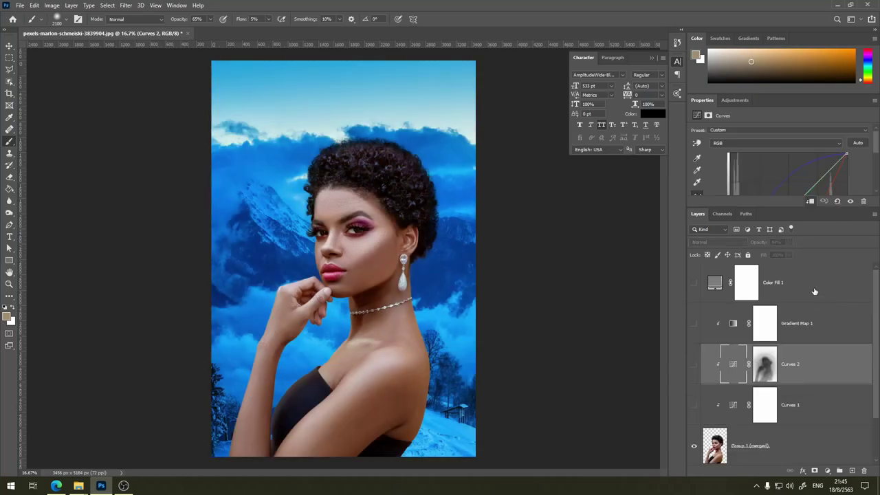
click(694, 406)
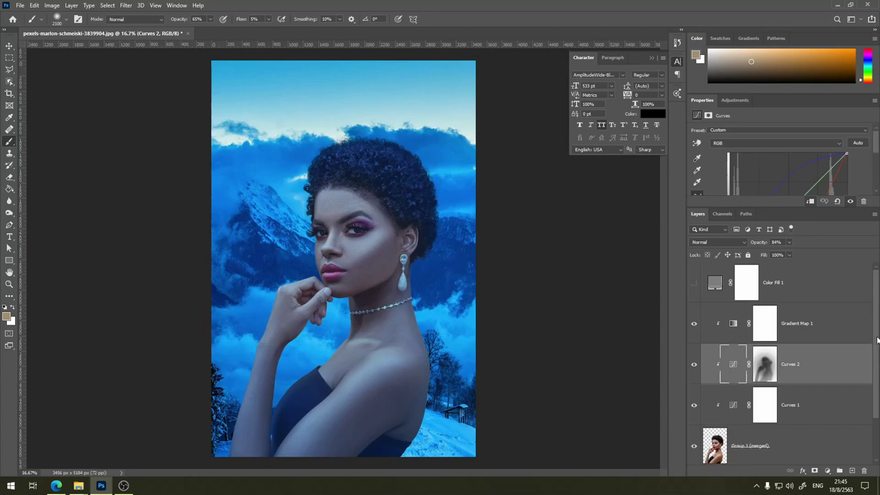
drag(877, 340, 877, 374)
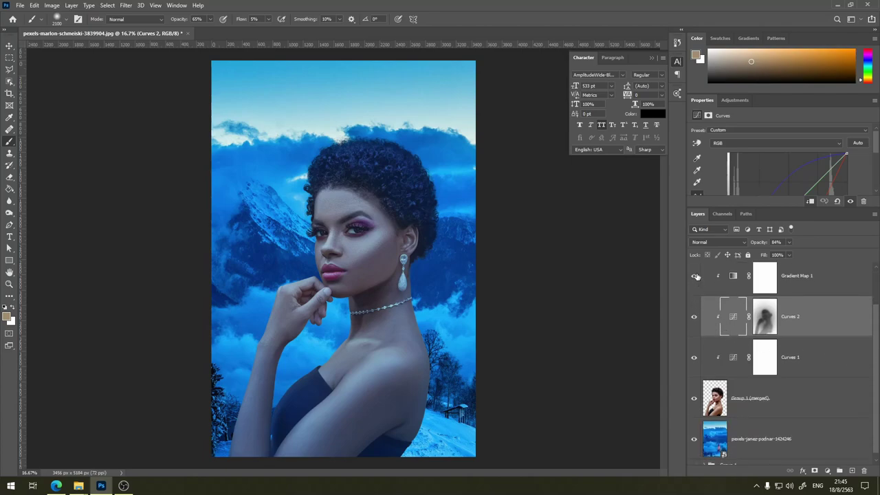
mouse_move(695, 275)
mouse_down()
mouse_move(699, 361)
mouse_move(695, 276)
mouse_up()
Refine the Curves 2 mask: white on the shoulder, black over shoulder and raised arm
click(764, 312)
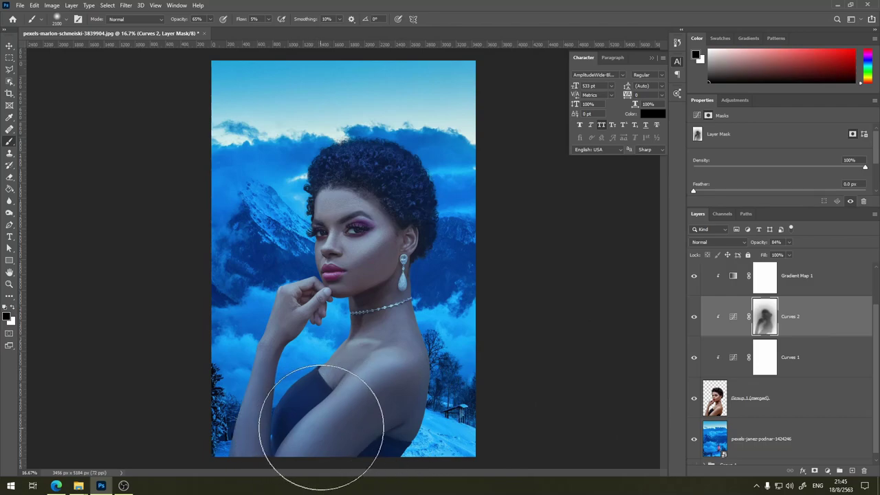
key(x)
drag(327, 420, 340, 417)
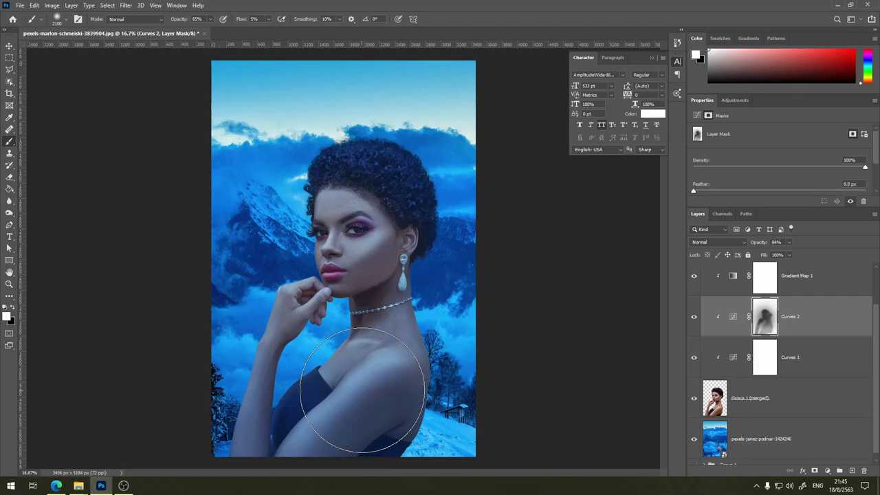
key(x)
mouse_move(337, 426)
mouse_down()
mouse_move(354, 403)
mouse_move(305, 418)
mouse_move(349, 407)
mouse_move(353, 383)
mouse_up()
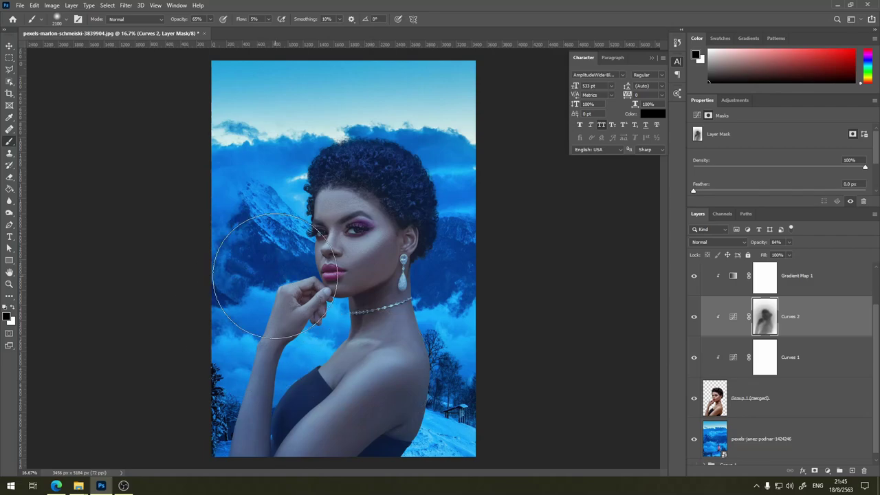
mouse_move(259, 333)
mouse_down()
mouse_move(265, 383)
mouse_move(254, 393)
mouse_move(236, 383)
mouse_move(262, 390)
mouse_move(227, 403)
mouse_move(241, 353)
mouse_move(273, 313)
mouse_up()
right_click(764, 323)
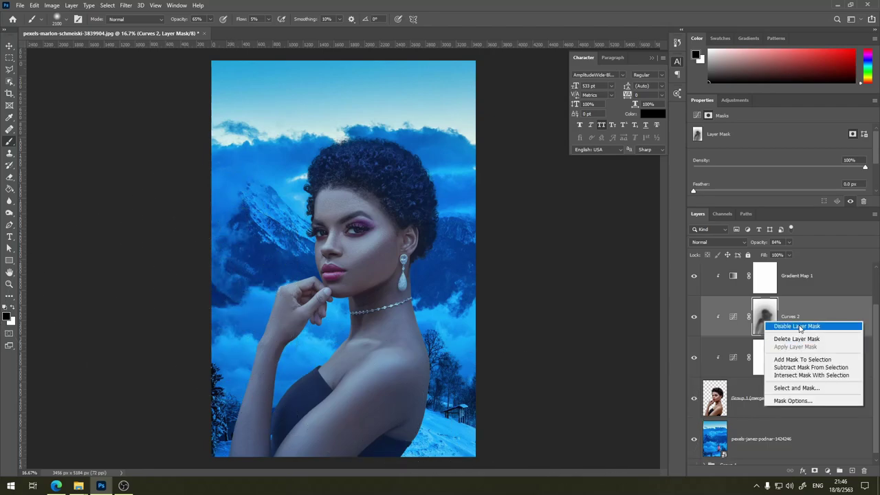
click(798, 326)
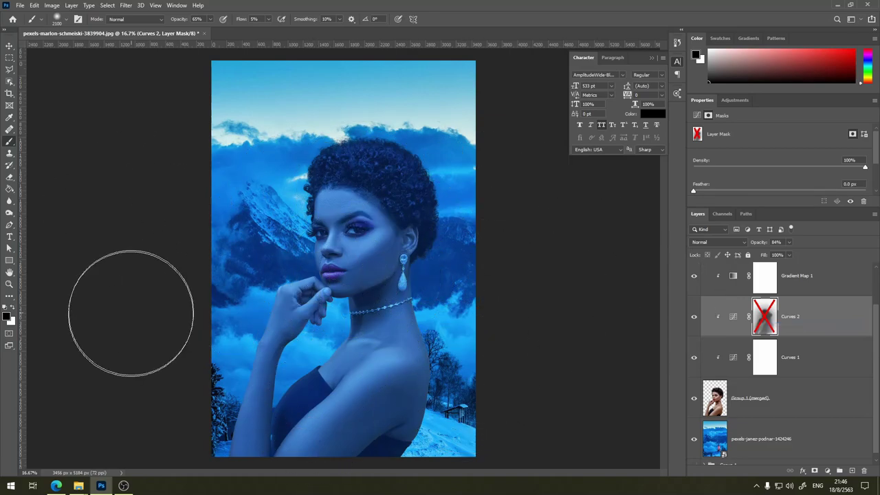
right_click(774, 311)
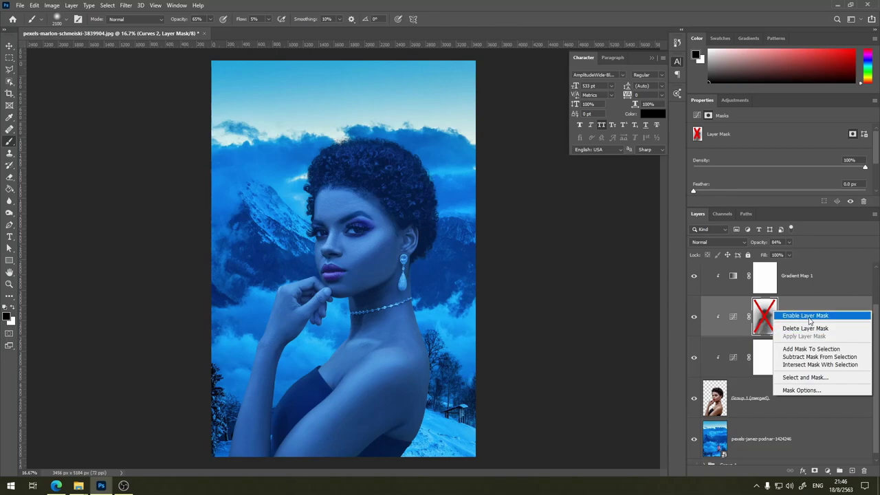
click(805, 315)
click(797, 281)
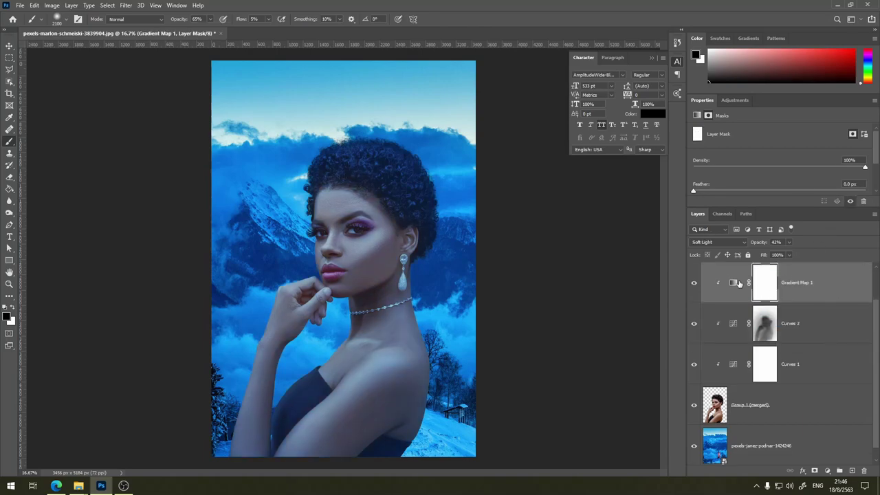
click(695, 283)
click(695, 282)
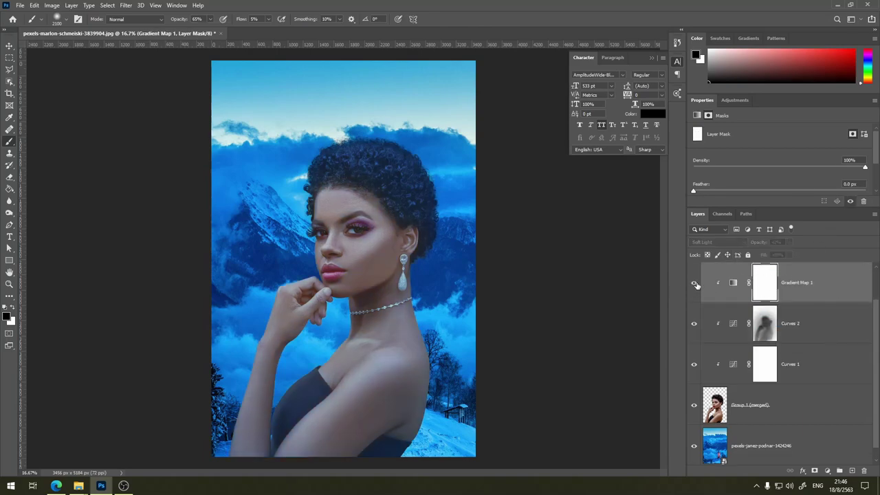